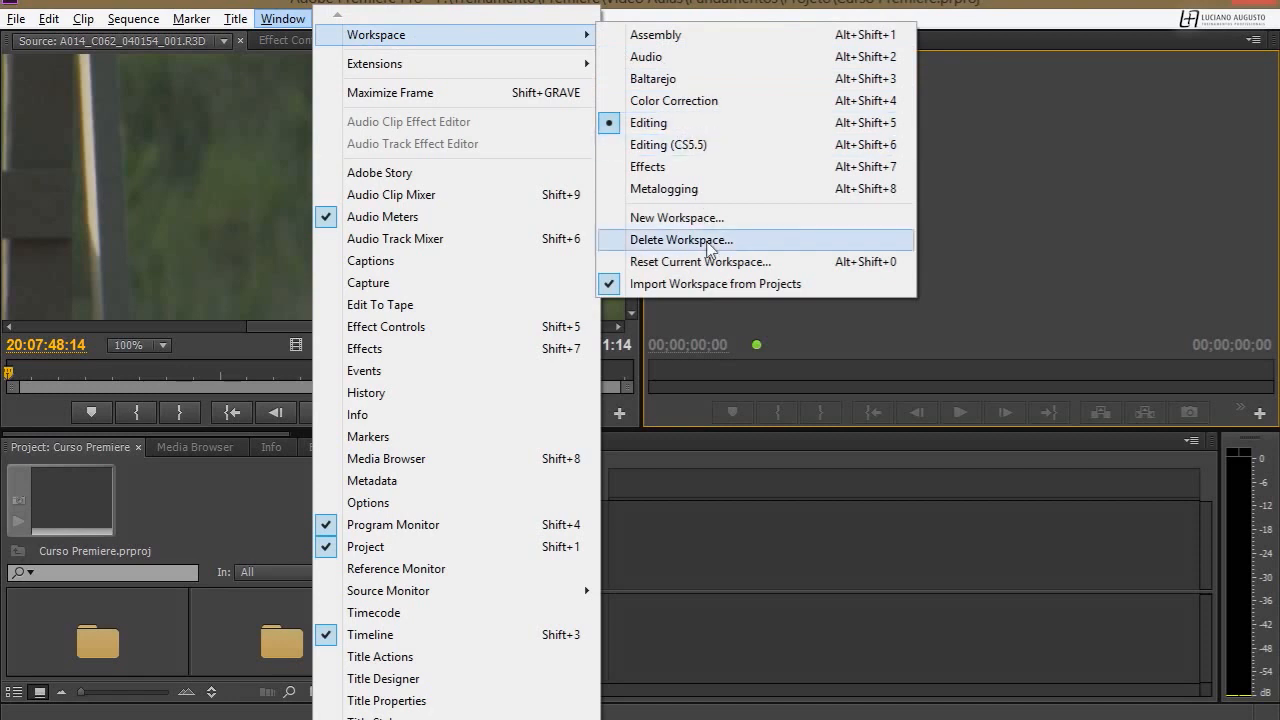
Reset the Editing workspace to its original layout, and dock the Project panel as a narrow full-height column beside the Source monitor.
{"action": "left_click", "coordinate": [690, 261]}
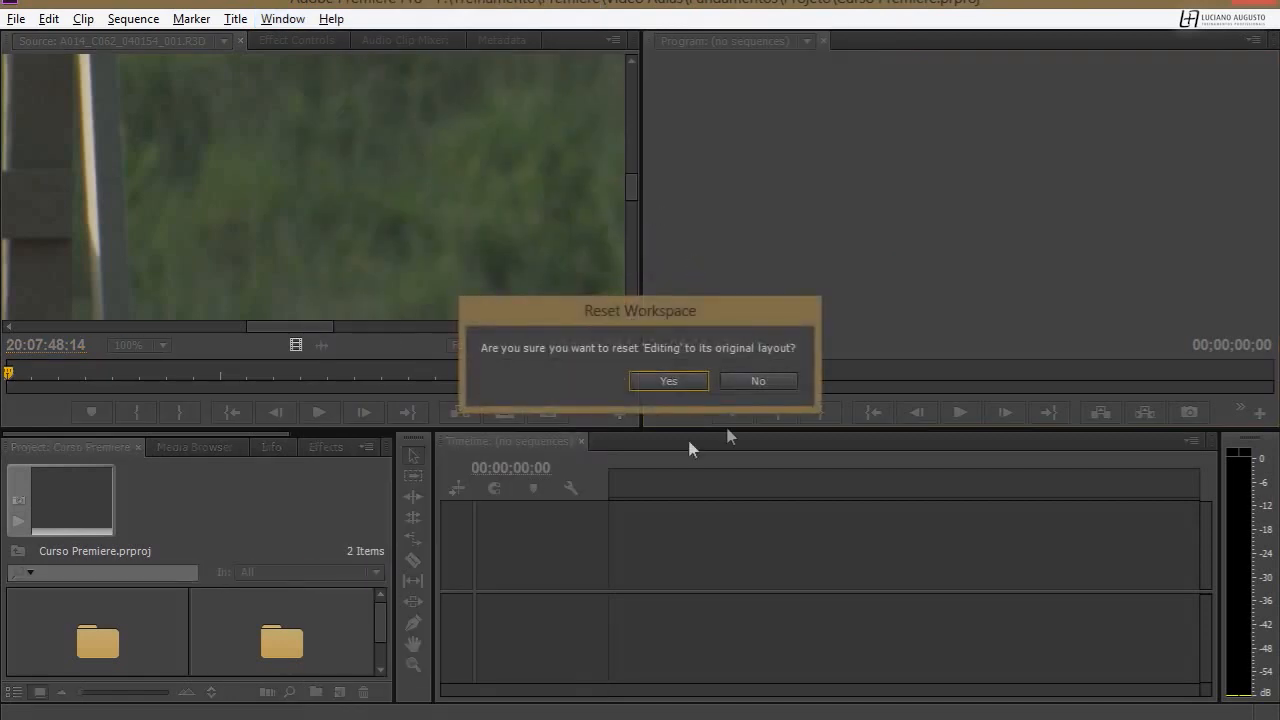
{"action": "left_click", "coordinate": [668, 381]}
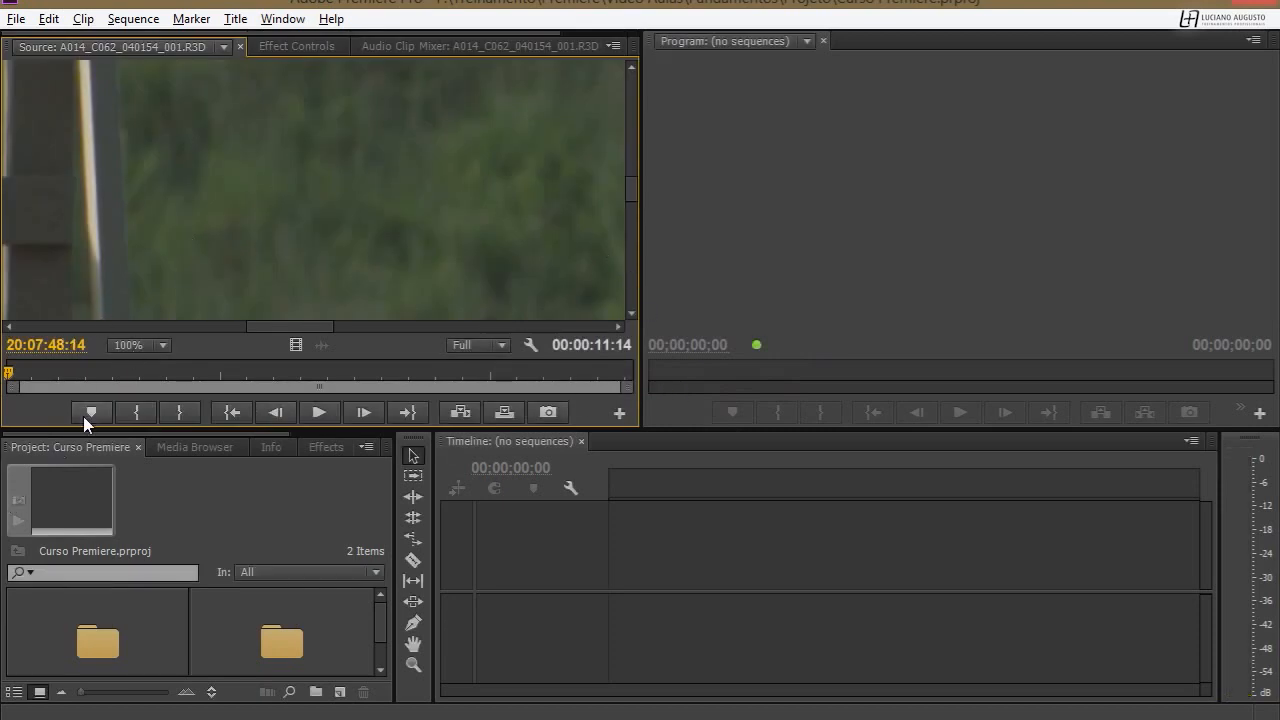
{"action": "left_click_drag", "start_coordinate": [11, 451], "coordinate": [20, 196]}
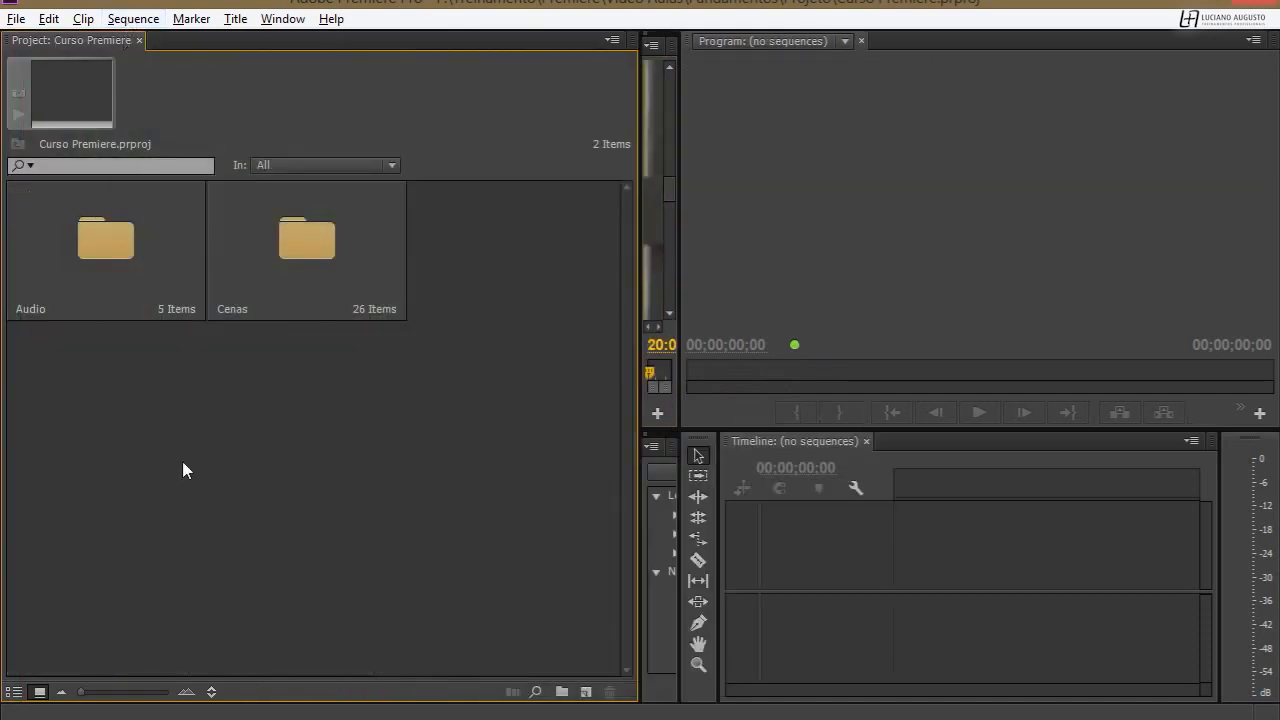
{"action": "left_click_drag", "start_coordinate": [641, 394], "coordinate": [278, 338]}
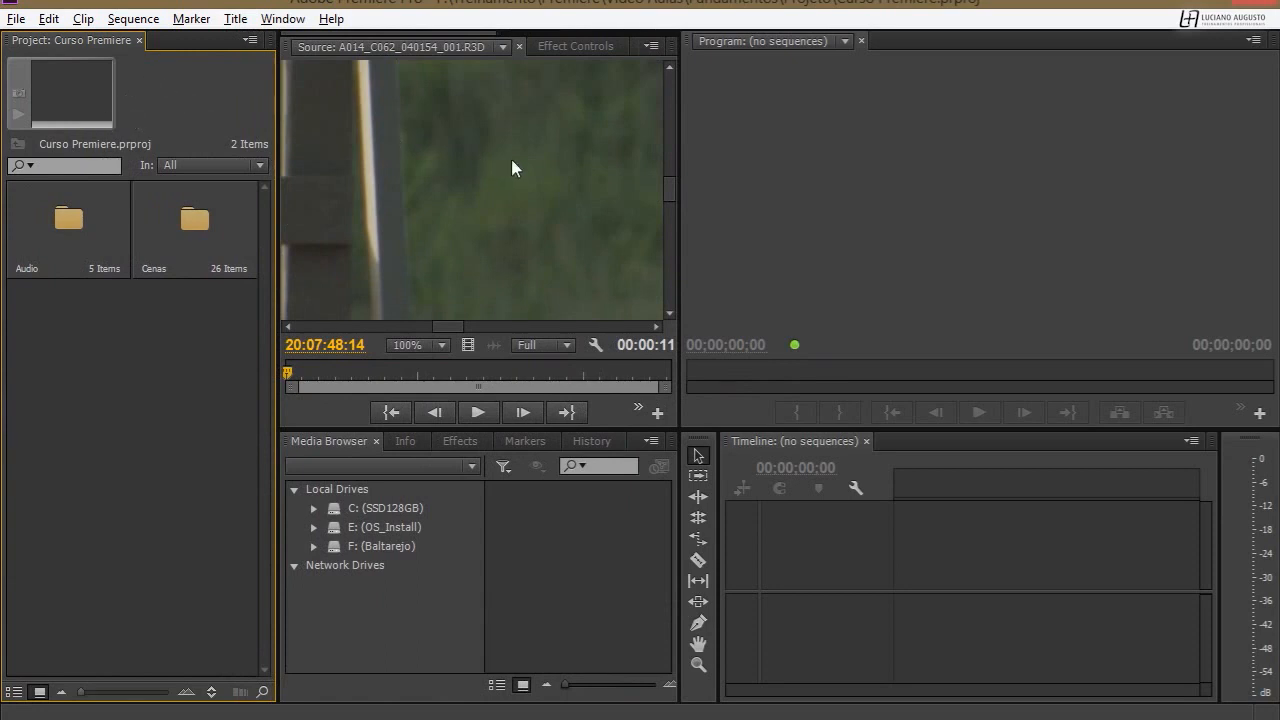
Group Effect Controls with the Project panel, and move the Audio Clip Mixer into the Program monitor's group.
{"action": "left_click", "coordinate": [557, 47]}
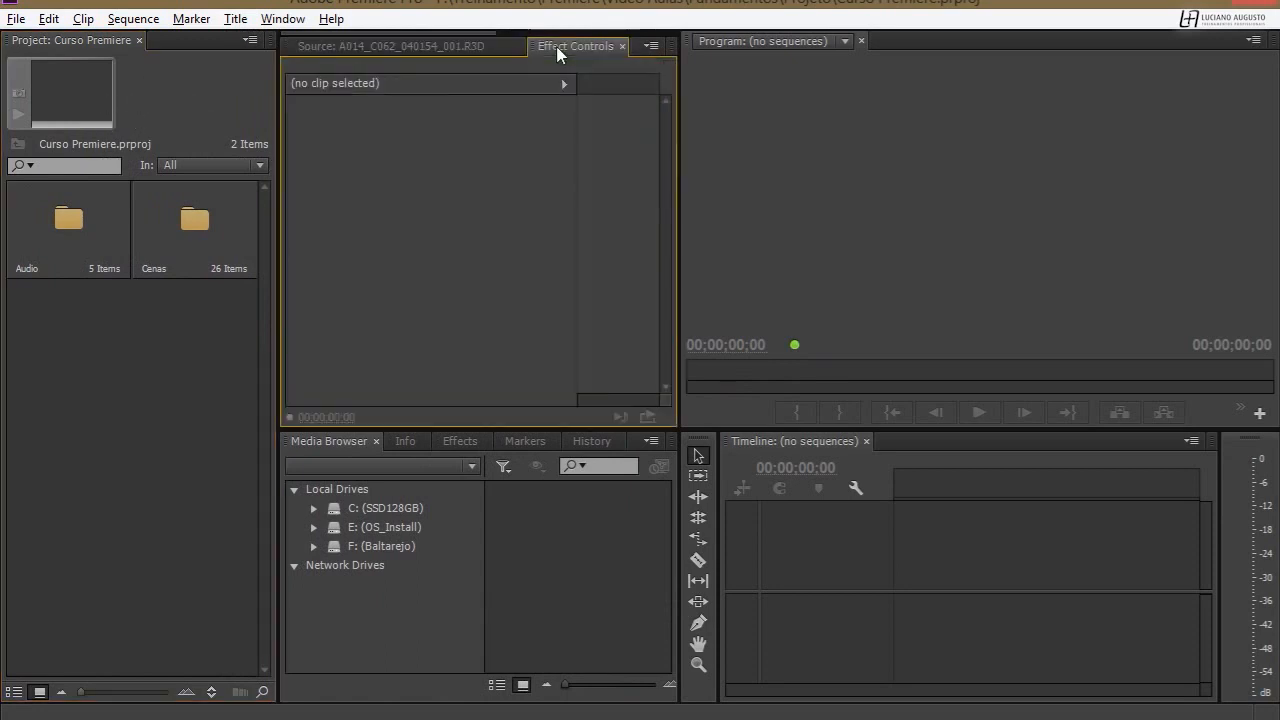
{"action": "left_click_drag", "start_coordinate": [532, 48], "coordinate": [160, 43]}
{"action": "left_click", "coordinate": [136, 40]}
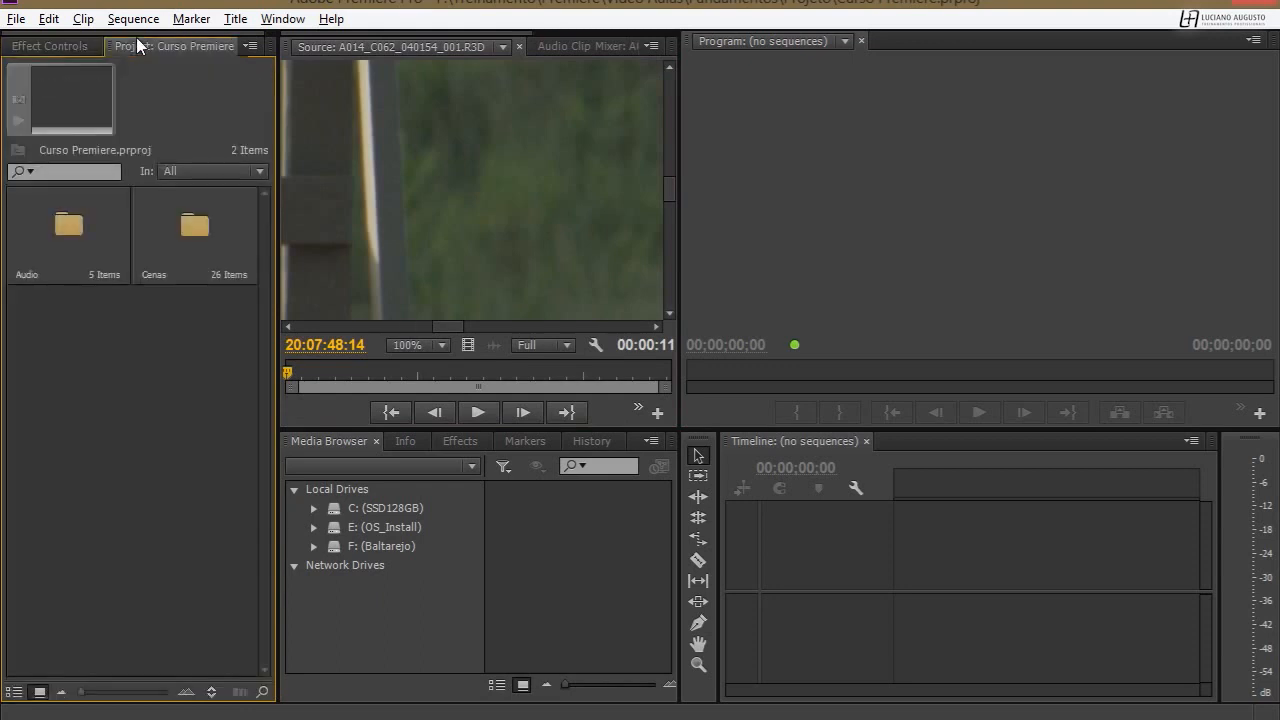
{"action": "left_click", "coordinate": [58, 46]}
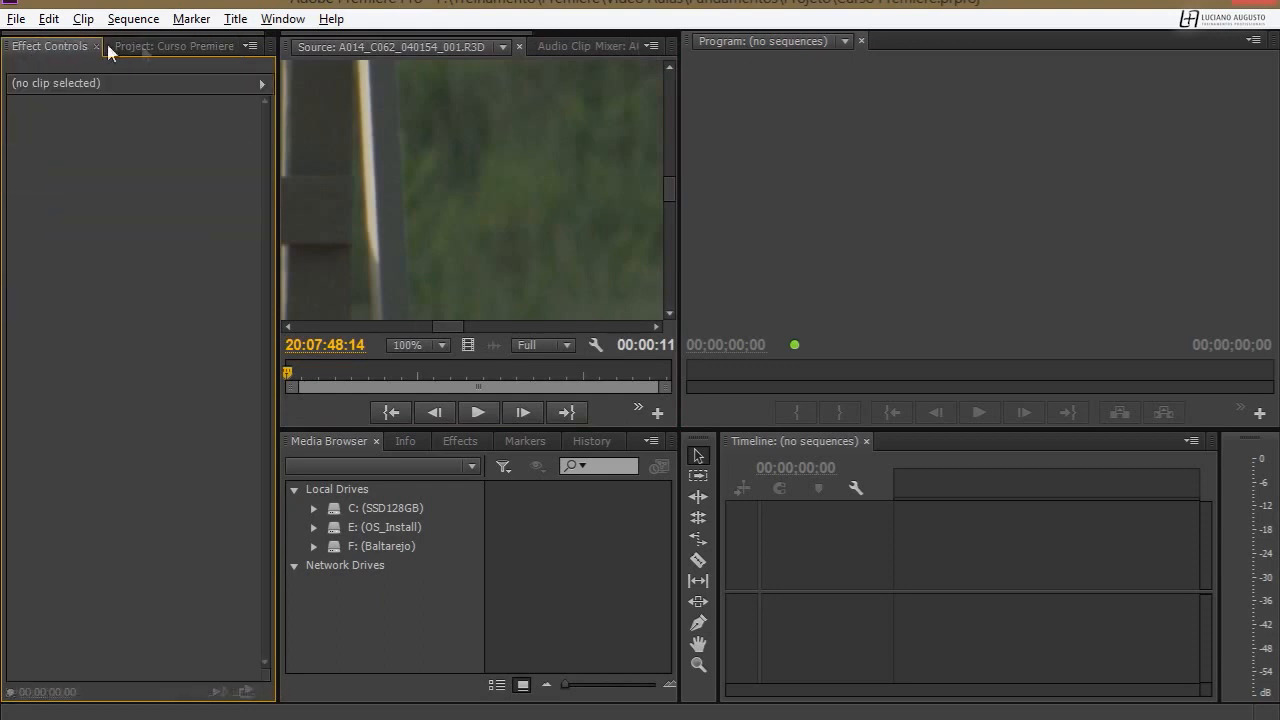
{"action": "left_click", "coordinate": [562, 47]}
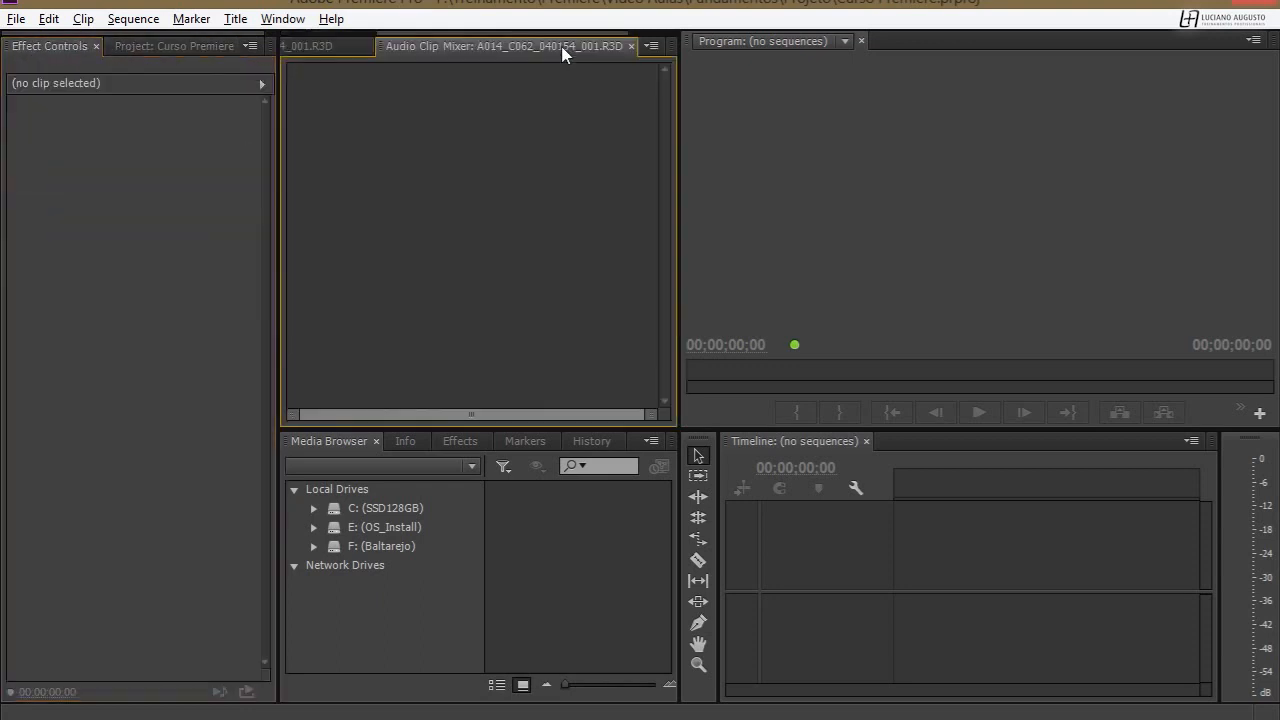
{"action": "left_click_drag", "start_coordinate": [382, 47], "coordinate": [792, 50]}
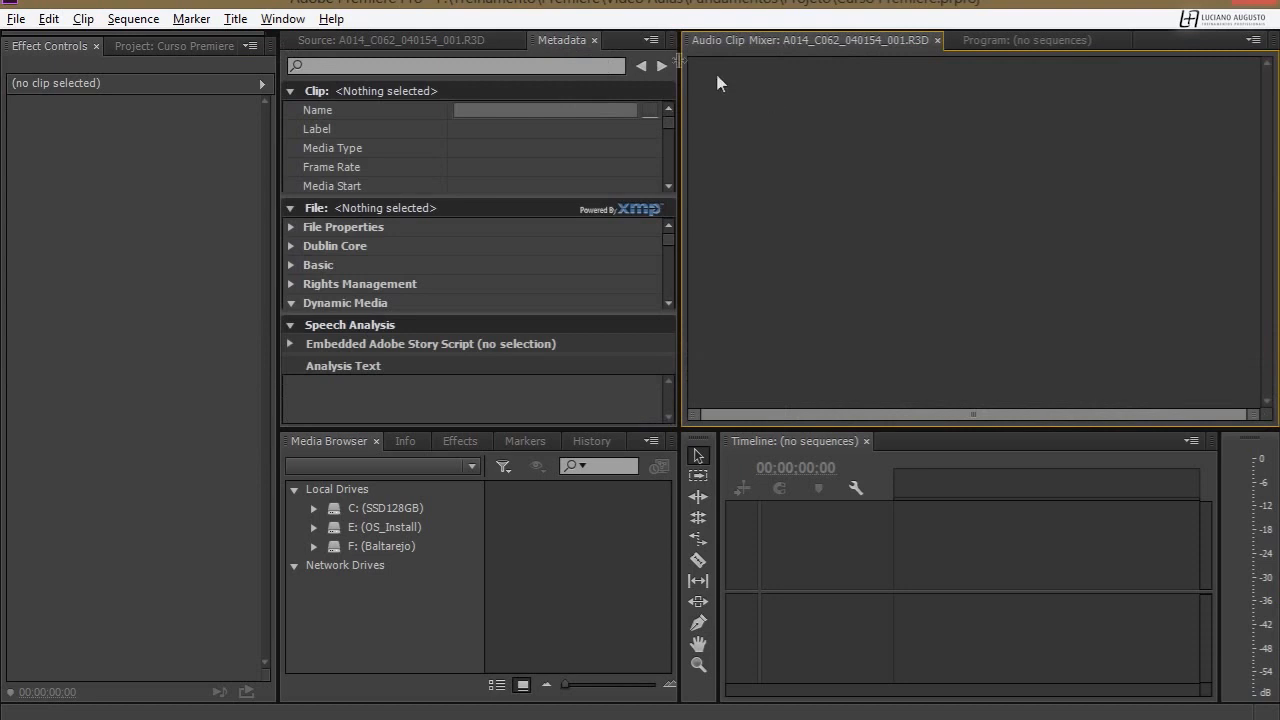
Close the Metadata, Media Browser and Info panels, and widen the Source monitor.
{"action": "left_click", "coordinate": [594, 41]}
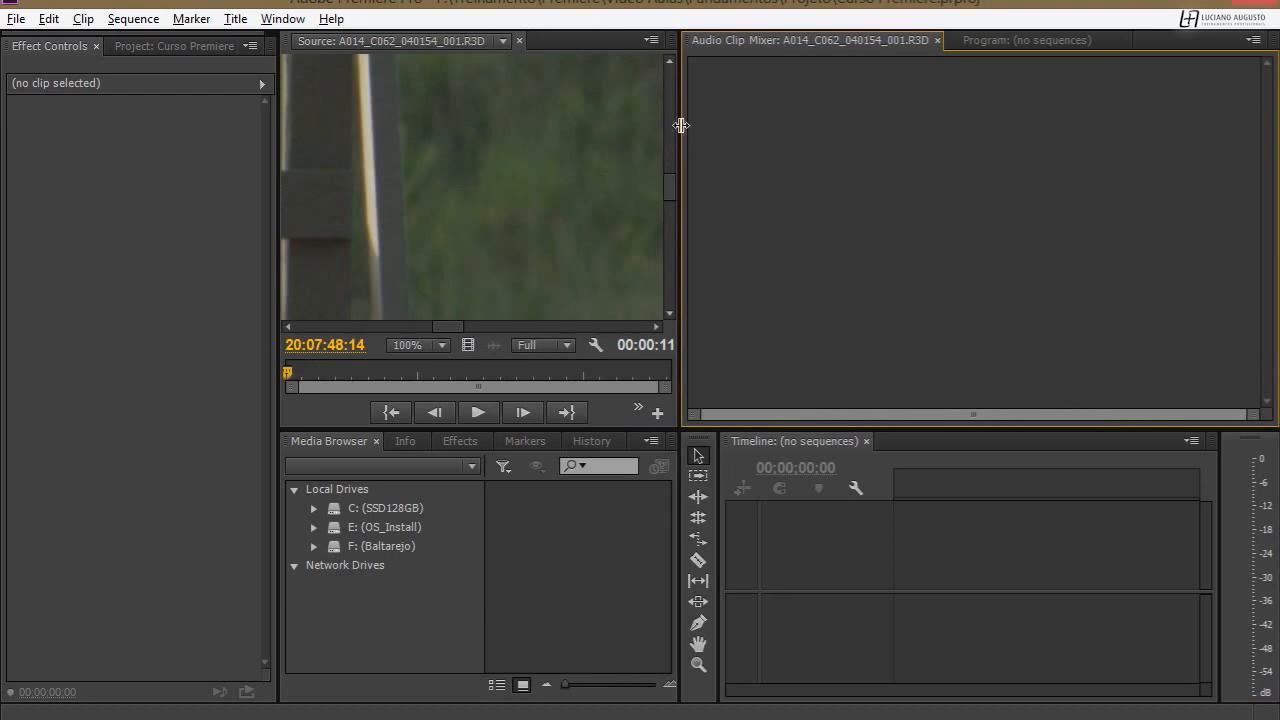
{"action": "left_click_drag", "start_coordinate": [680, 123], "coordinate": [802, 123]}
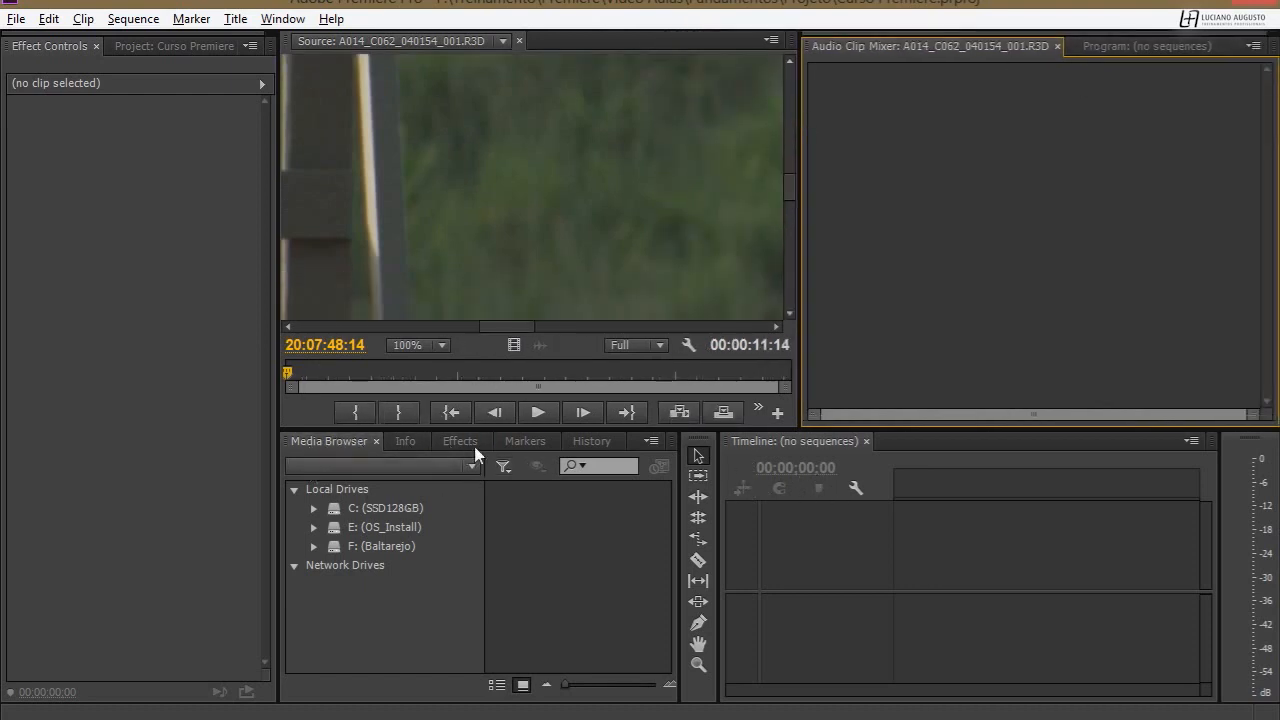
{"action": "left_click", "coordinate": [376, 441]}
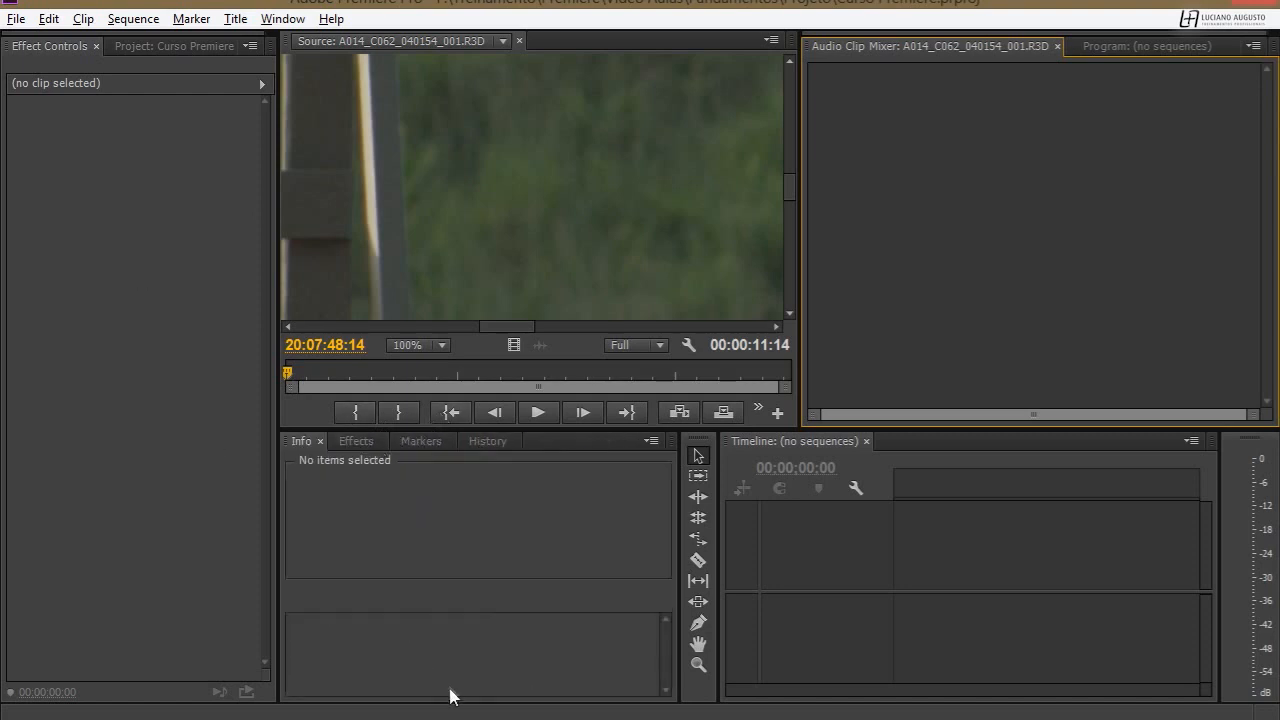
{"action": "left_click", "coordinate": [317, 441]}
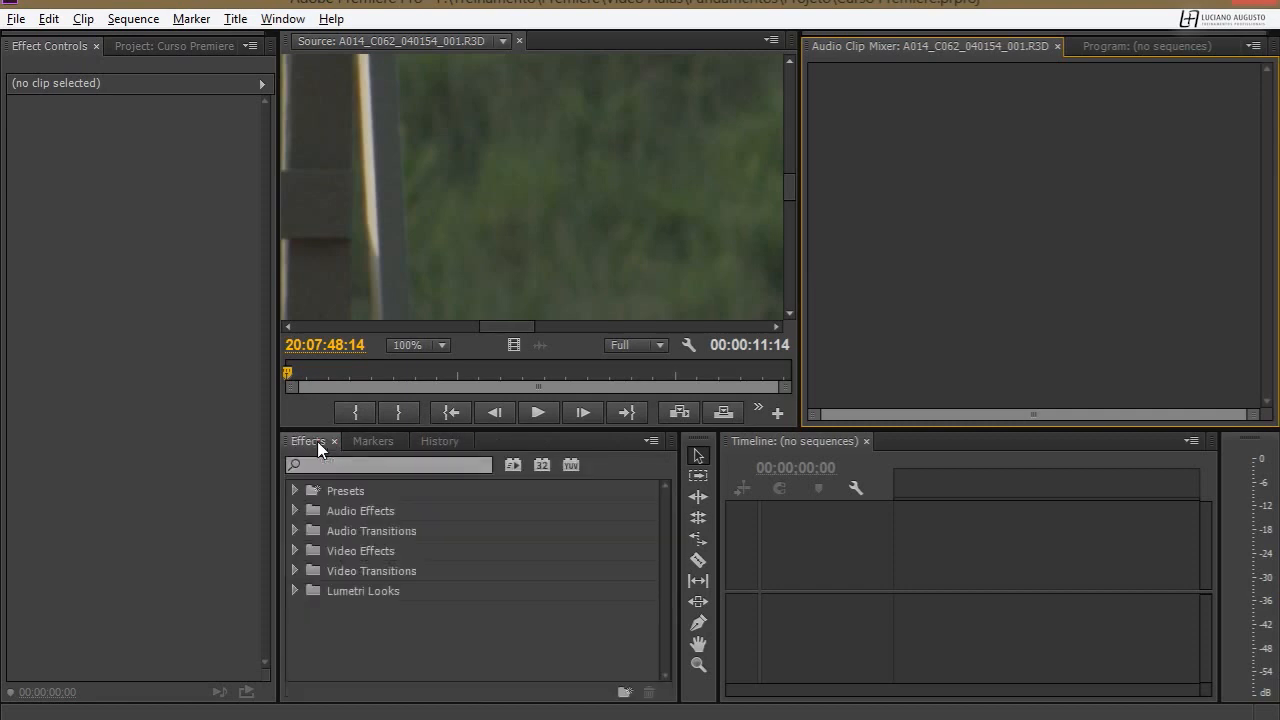
Dock Effects, Markers and History as one group below Effect Controls, and widen the Timeline into the freed space.
{"action": "left_click", "coordinate": [310, 442]}
{"action": "left_click_drag", "start_coordinate": [311, 441], "coordinate": [148, 692]}
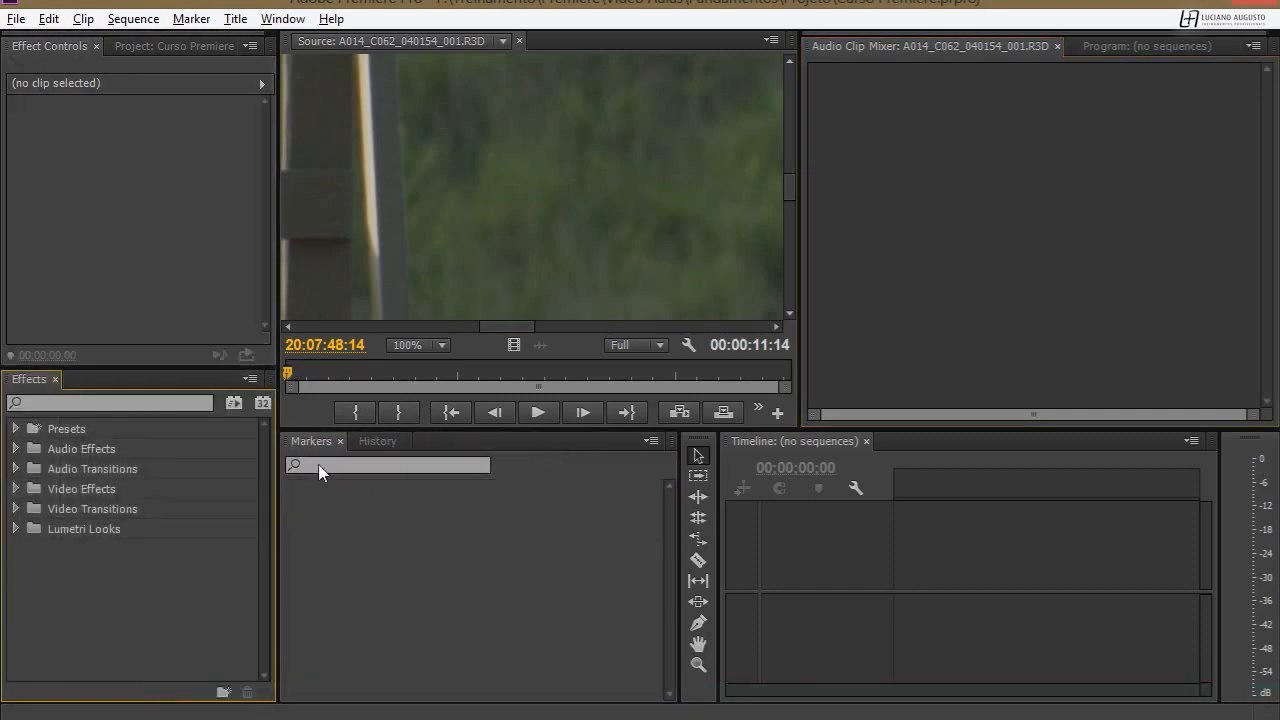
{"action": "left_click_drag", "start_coordinate": [323, 442], "coordinate": [160, 378]}
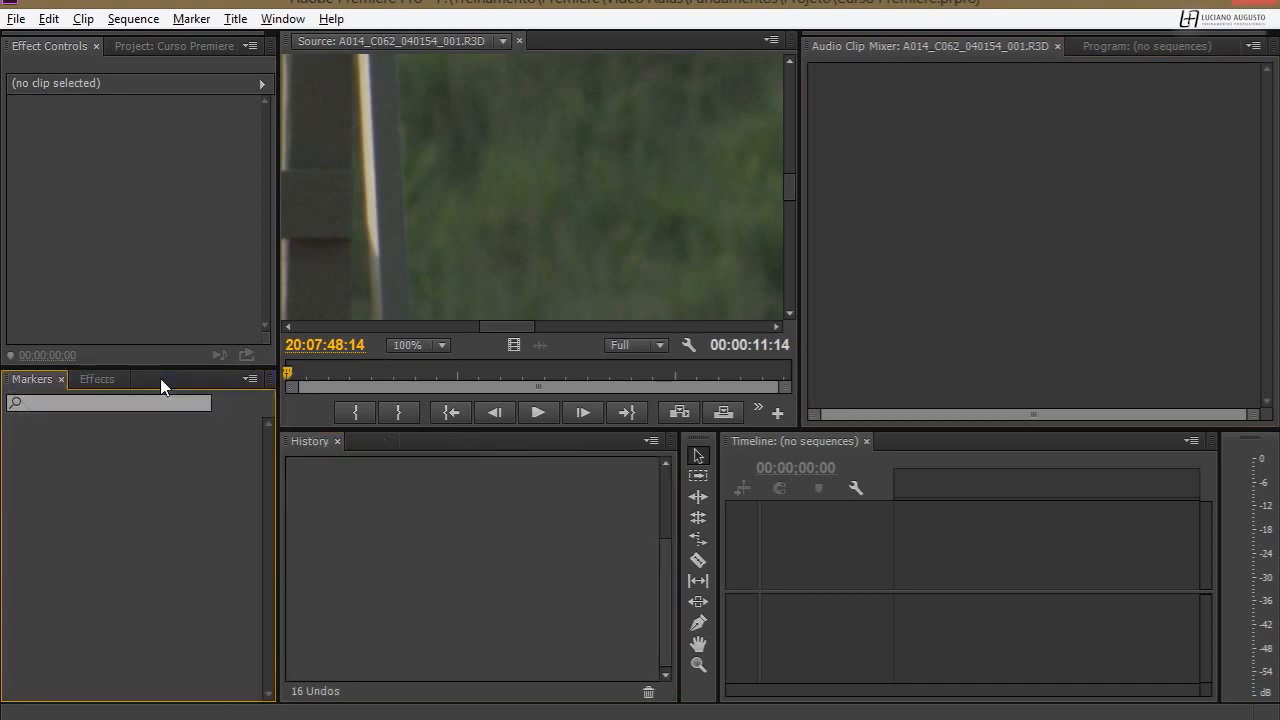
{"action": "left_click_drag", "start_coordinate": [326, 450], "coordinate": [172, 382]}
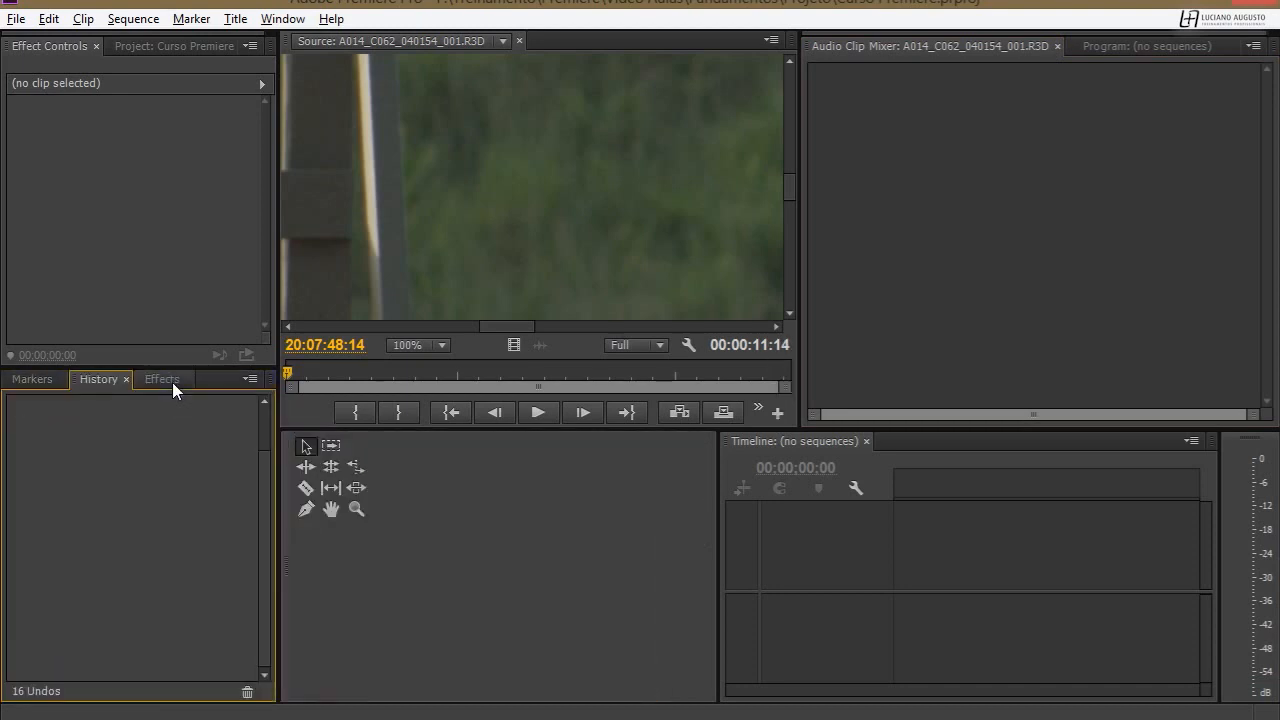
{"action": "left_click_drag", "start_coordinate": [717, 540], "coordinate": [318, 540]}
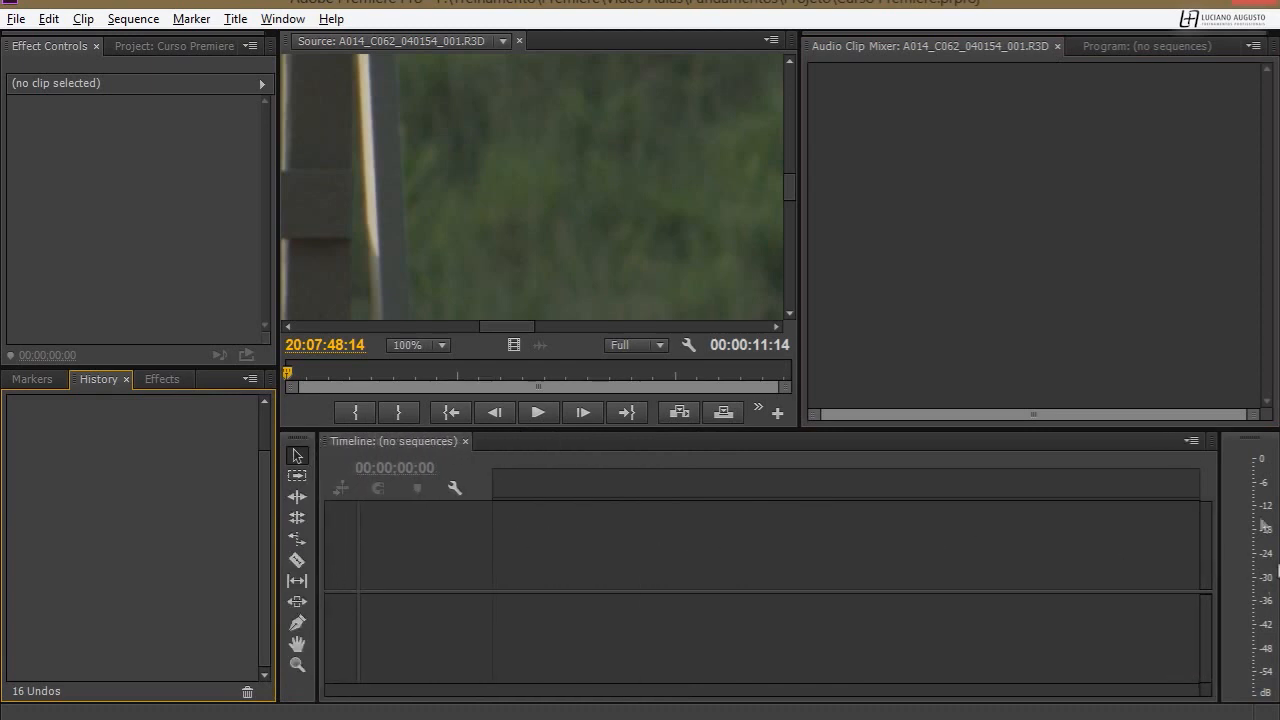
Place the Program monitor as the front panel of the Audio Clip Mixer's group, and make the monitors taller than the Timeline.
{"action": "left_click_drag", "start_coordinate": [1146, 46], "coordinate": [1067, 214]}
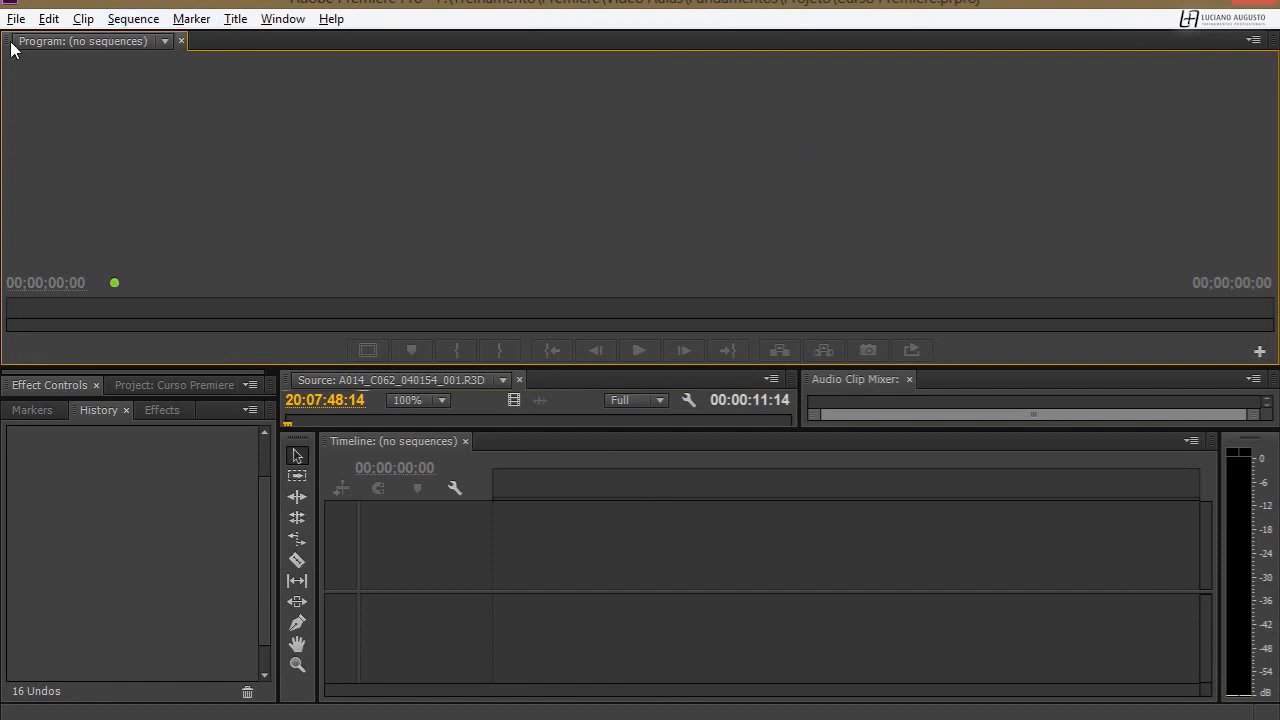
{"action": "left_click_drag", "start_coordinate": [10, 45], "coordinate": [875, 390]}
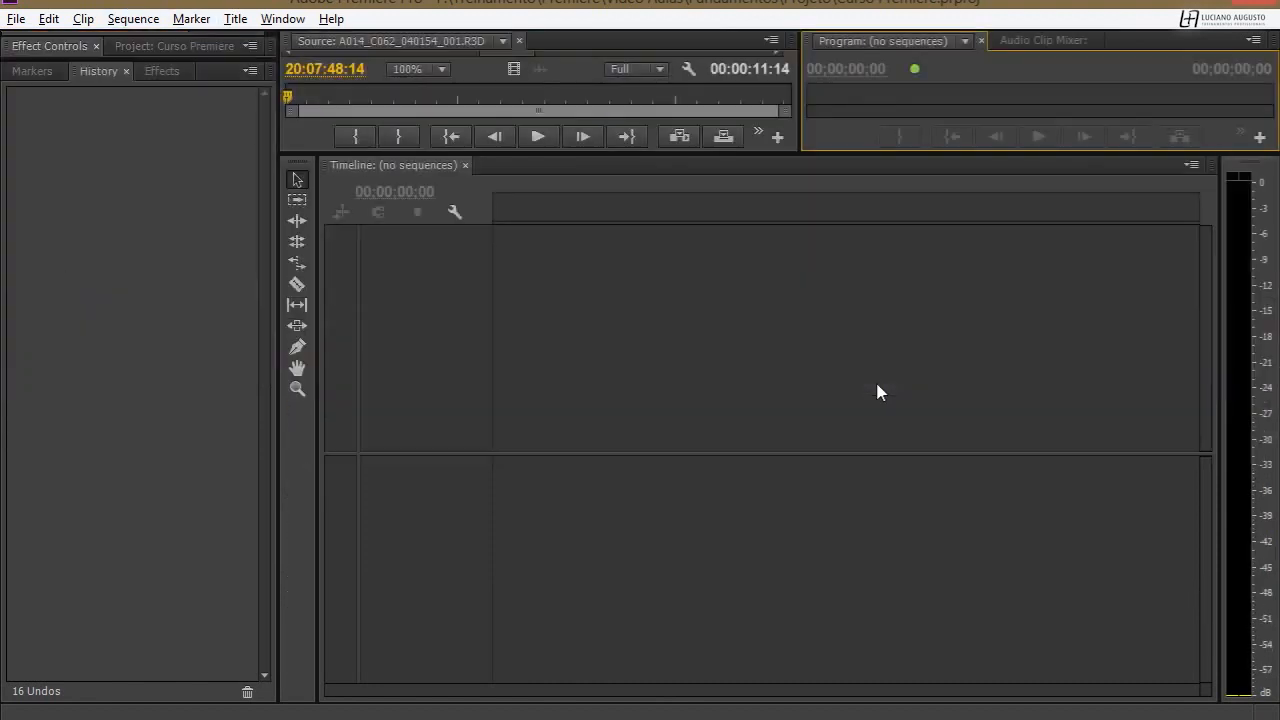
{"action": "left_click_drag", "start_coordinate": [802, 151], "coordinate": [835, 565]}
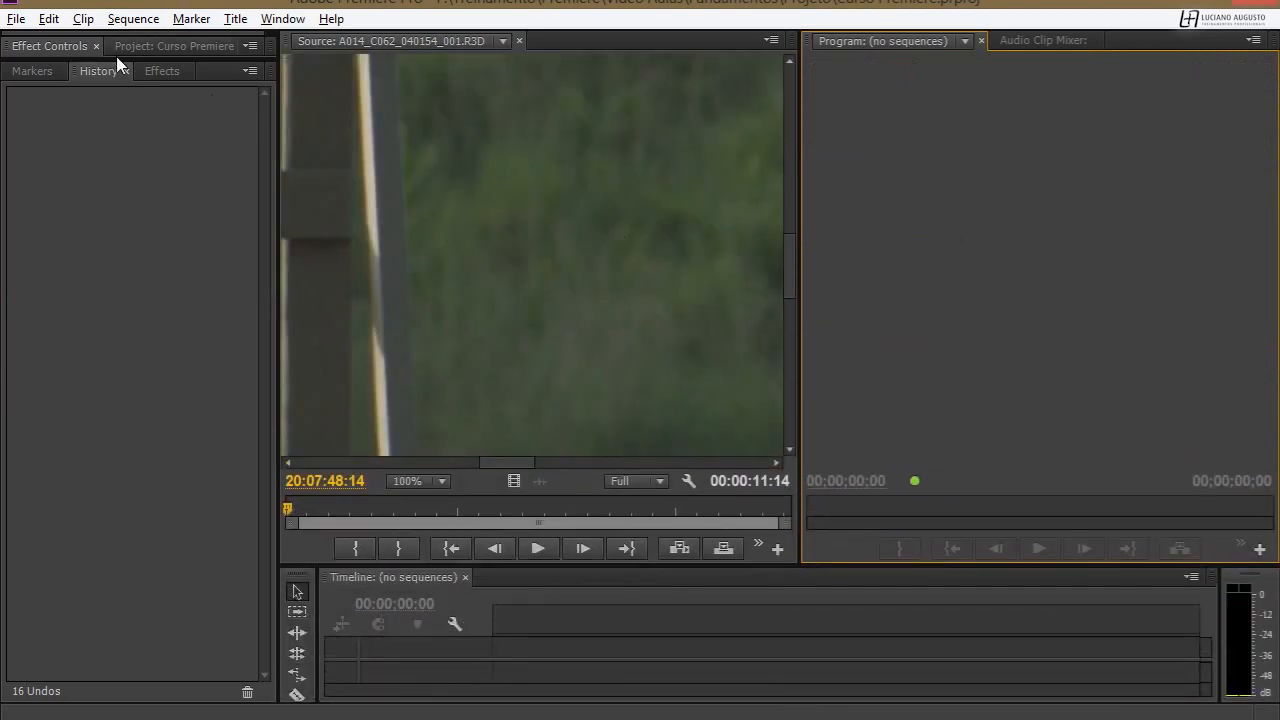
Bring the Project and Effects panels to the front of their groups, and enlarge the Project panel in height and width.
{"action": "left_click_drag", "start_coordinate": [116, 58], "coordinate": [107, 356]}
{"action": "left_click", "coordinate": [173, 46]}
{"action": "left_click", "coordinate": [162, 369]}
{"action": "left_click_drag", "start_coordinate": [197, 357], "coordinate": [198, 469]}
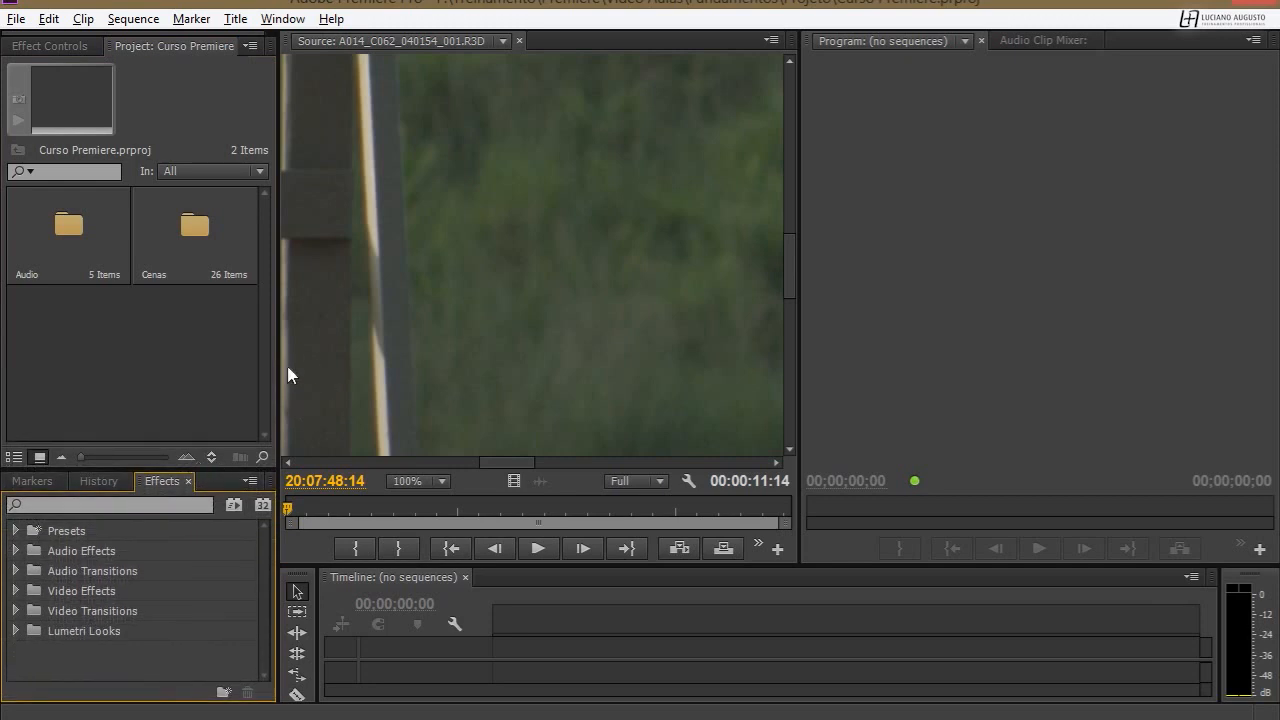
{"action": "left_click_drag", "start_coordinate": [277, 366], "coordinate": [319, 370]}
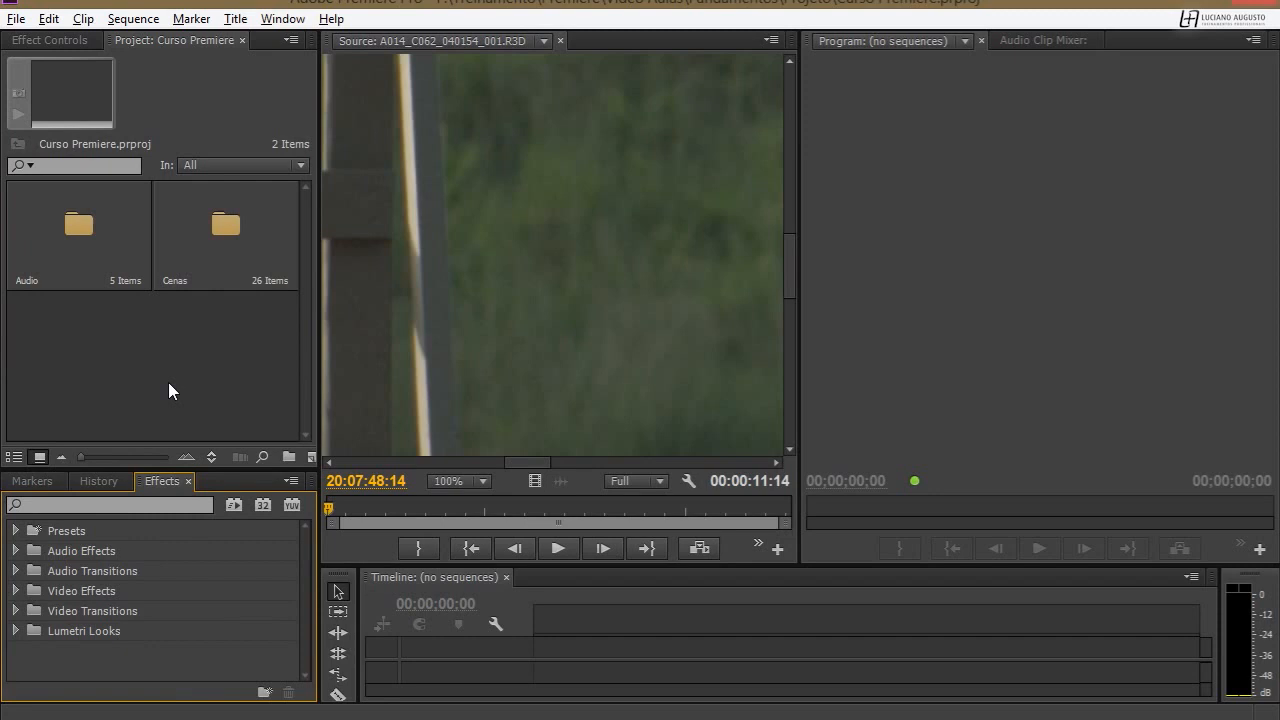
{"action": "left_click_drag", "start_coordinate": [320, 360], "coordinate": [390, 360]}
Start a new sequence from the Project panel, and collapse the DVCPROHD folder in the sequence presets.
{"action": "left_click", "coordinate": [337, 457]}
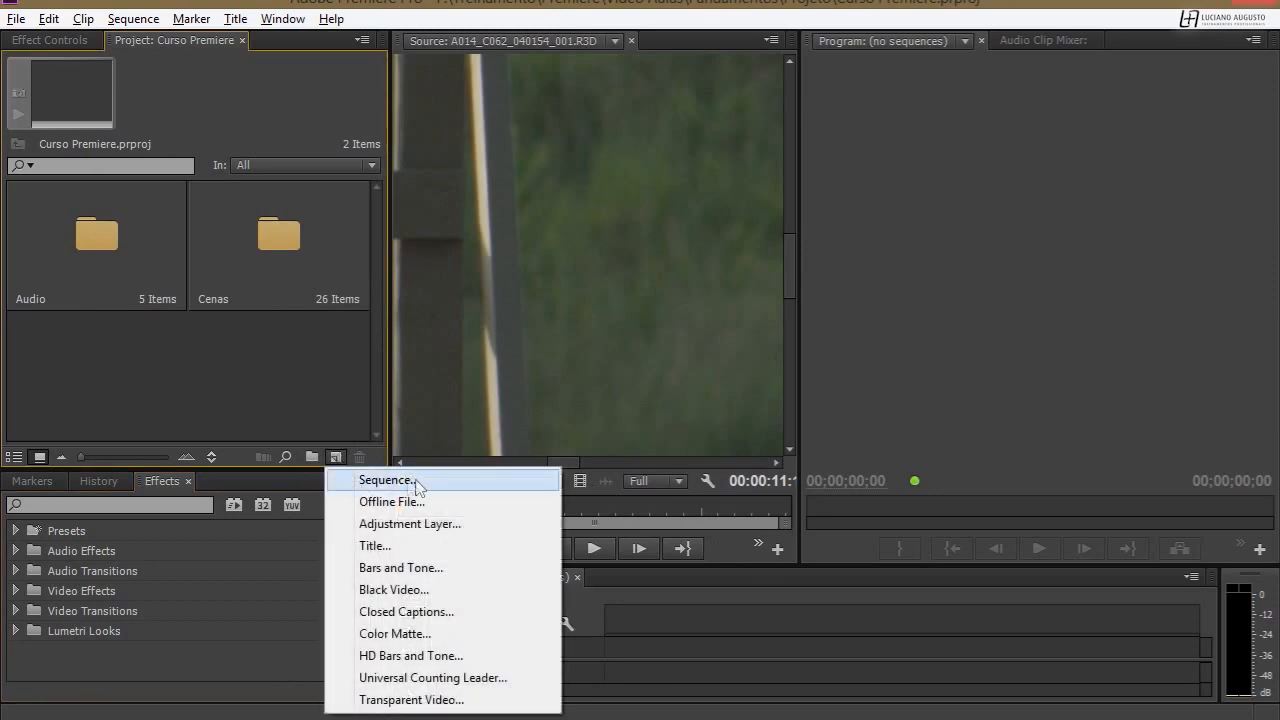
{"action": "left_click", "coordinate": [385, 481]}
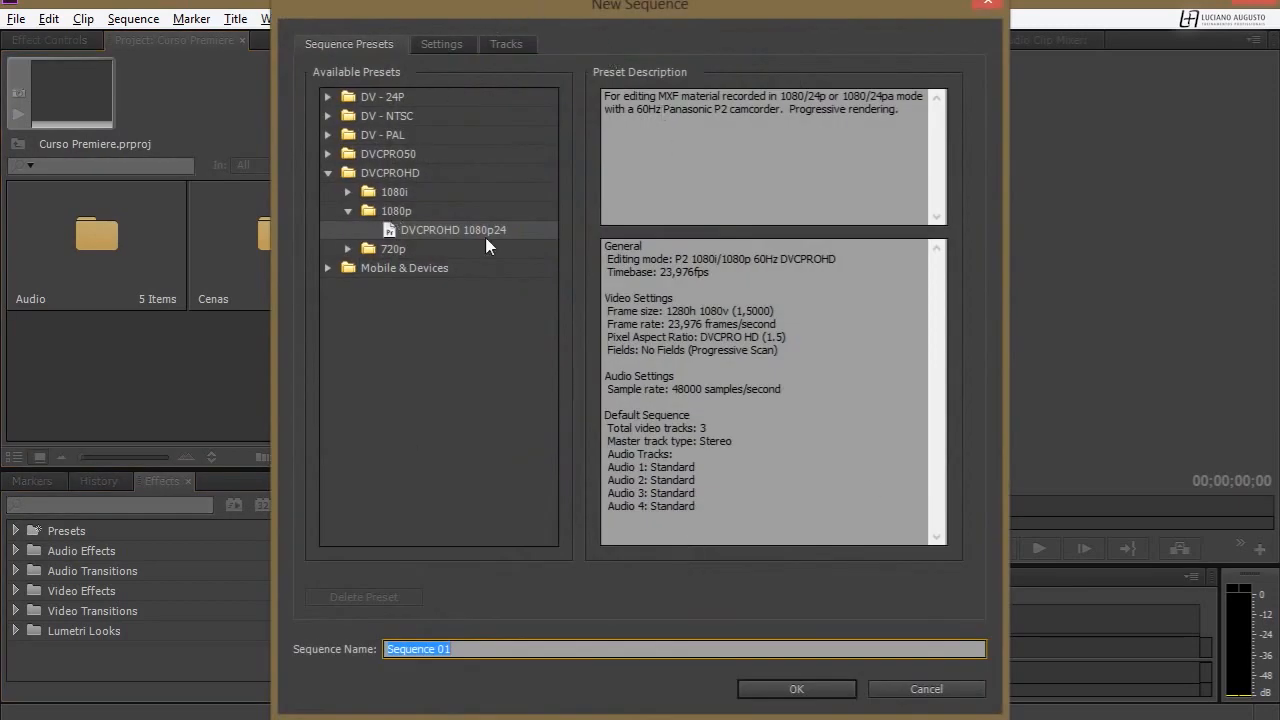
{"action": "left_click", "coordinate": [327, 174]}
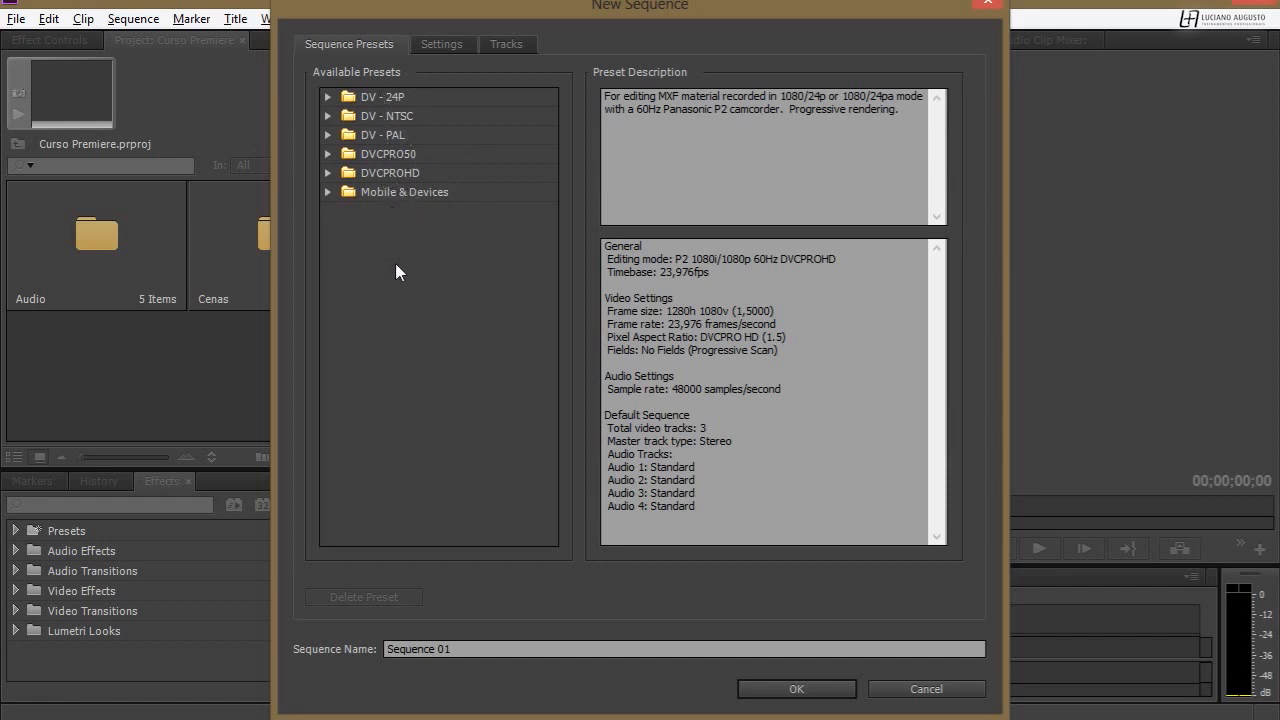
{"action": "left_click", "coordinate": [371, 151]}
{"action": "left_click", "coordinate": [393, 171]}
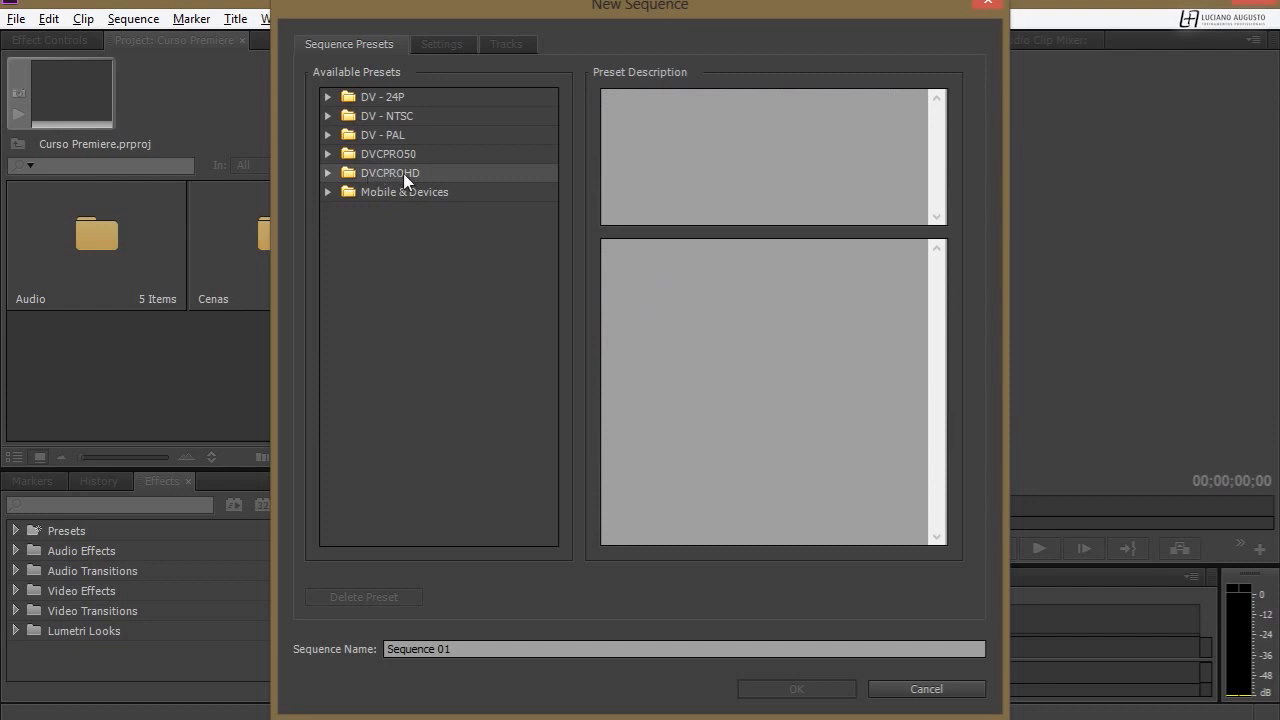
Examine the descriptions of the DV - NTSC Standard 48kHz and Widescreen 48kHz presets, and collapse that folder.
{"action": "left_click", "coordinate": [389, 116]}
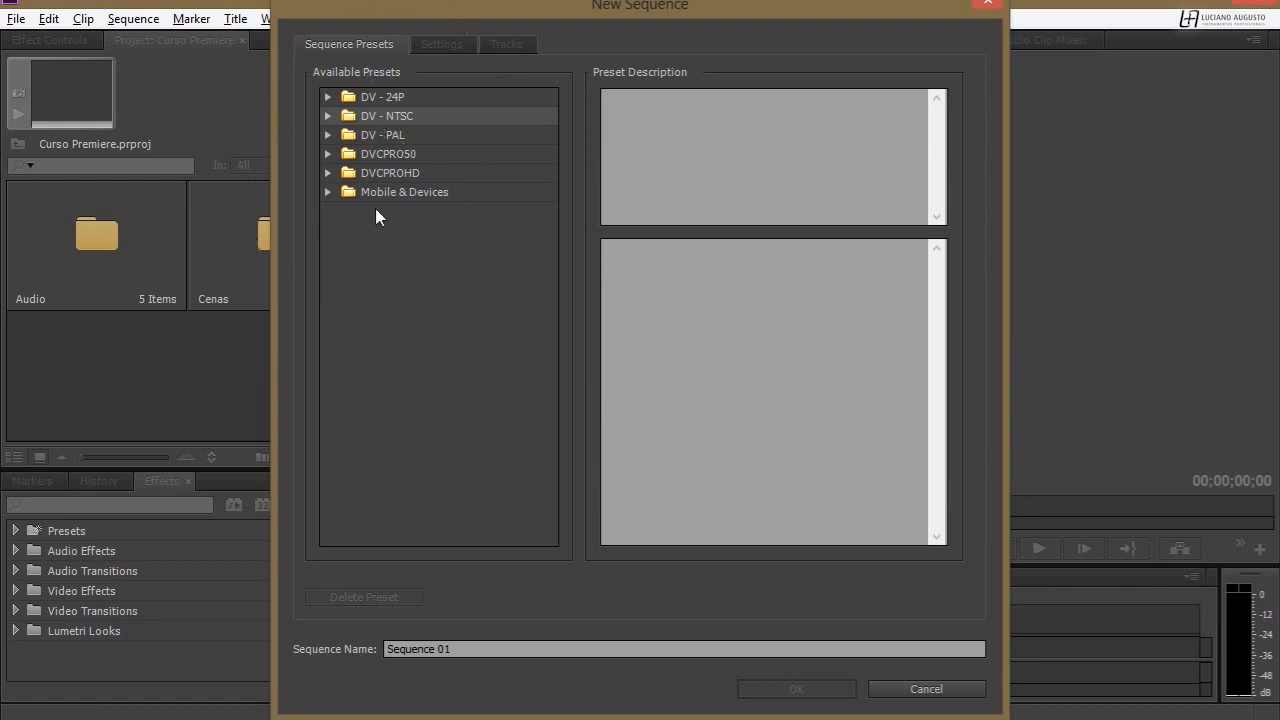
{"action": "left_click", "coordinate": [327, 115]}
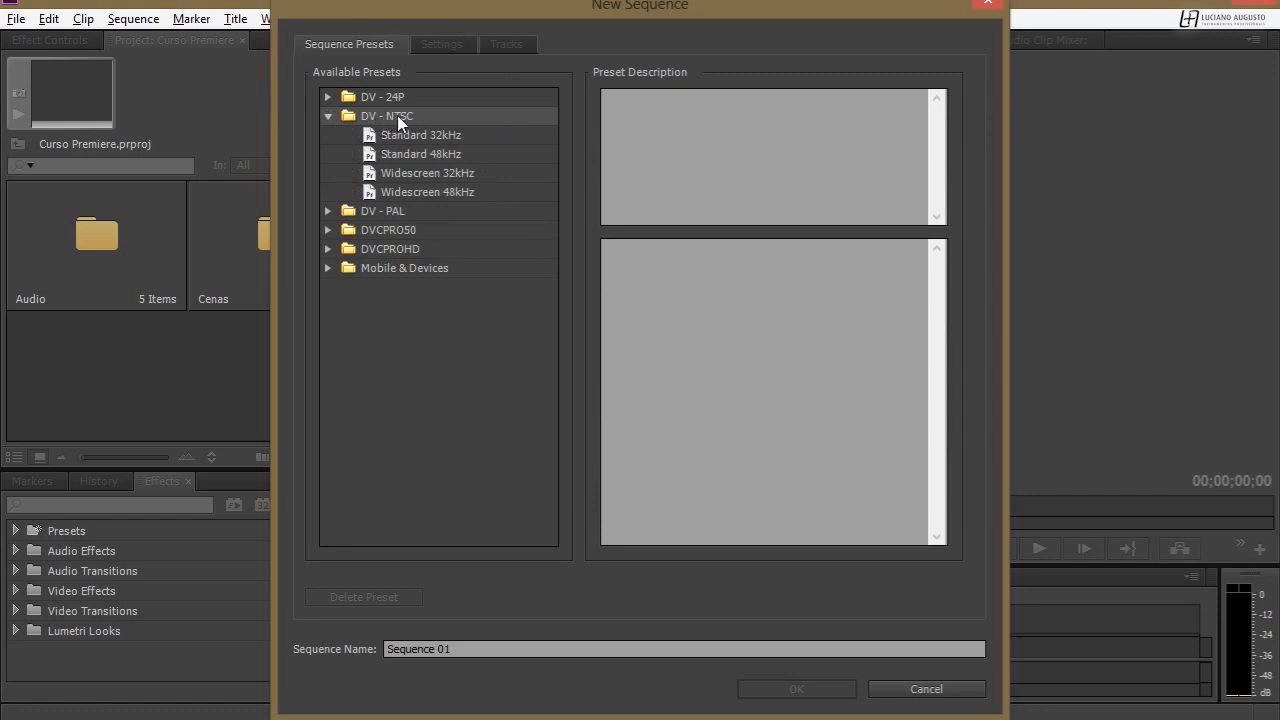
{"action": "left_click", "coordinate": [372, 154]}
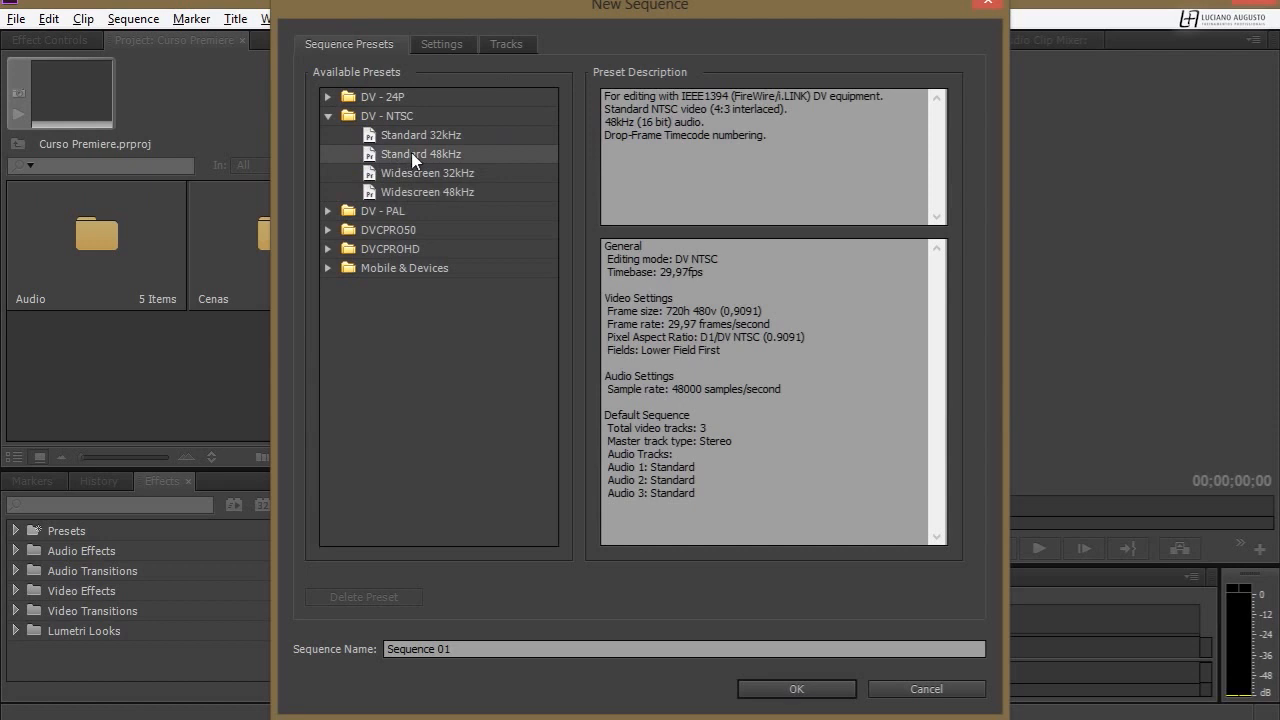
{"action": "left_click", "coordinate": [374, 192]}
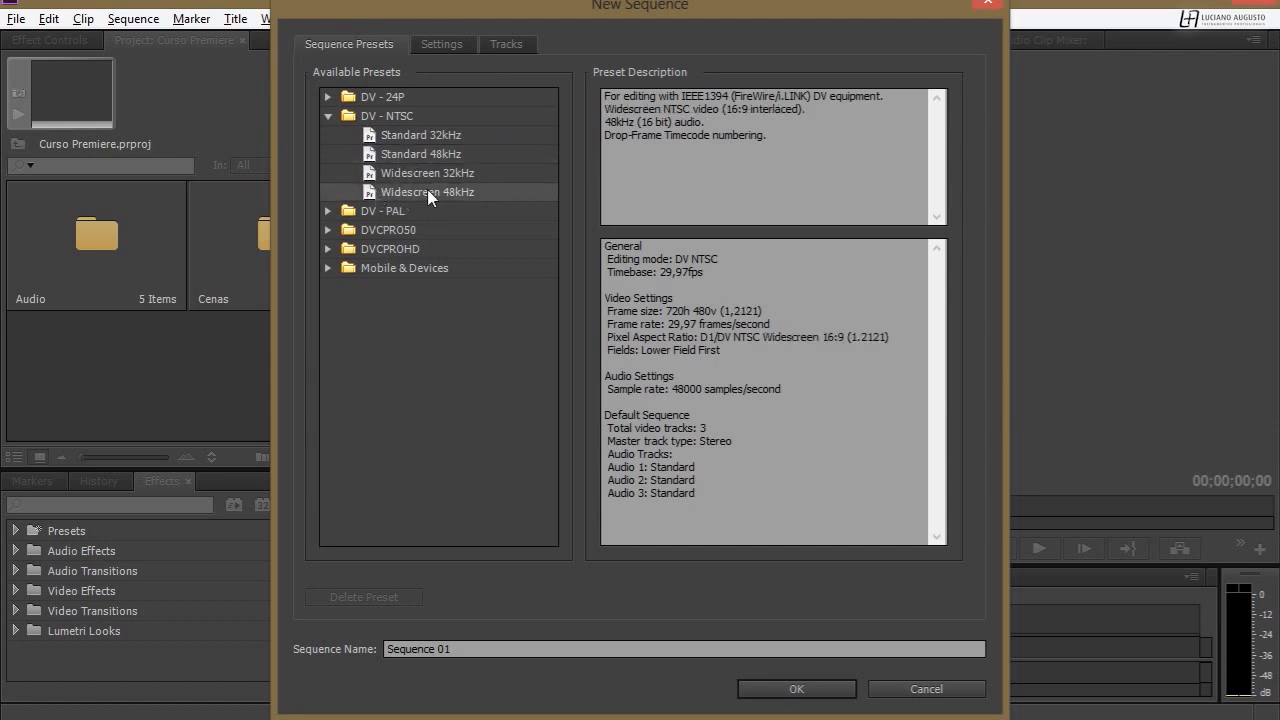
{"action": "left_click", "coordinate": [324, 116]}
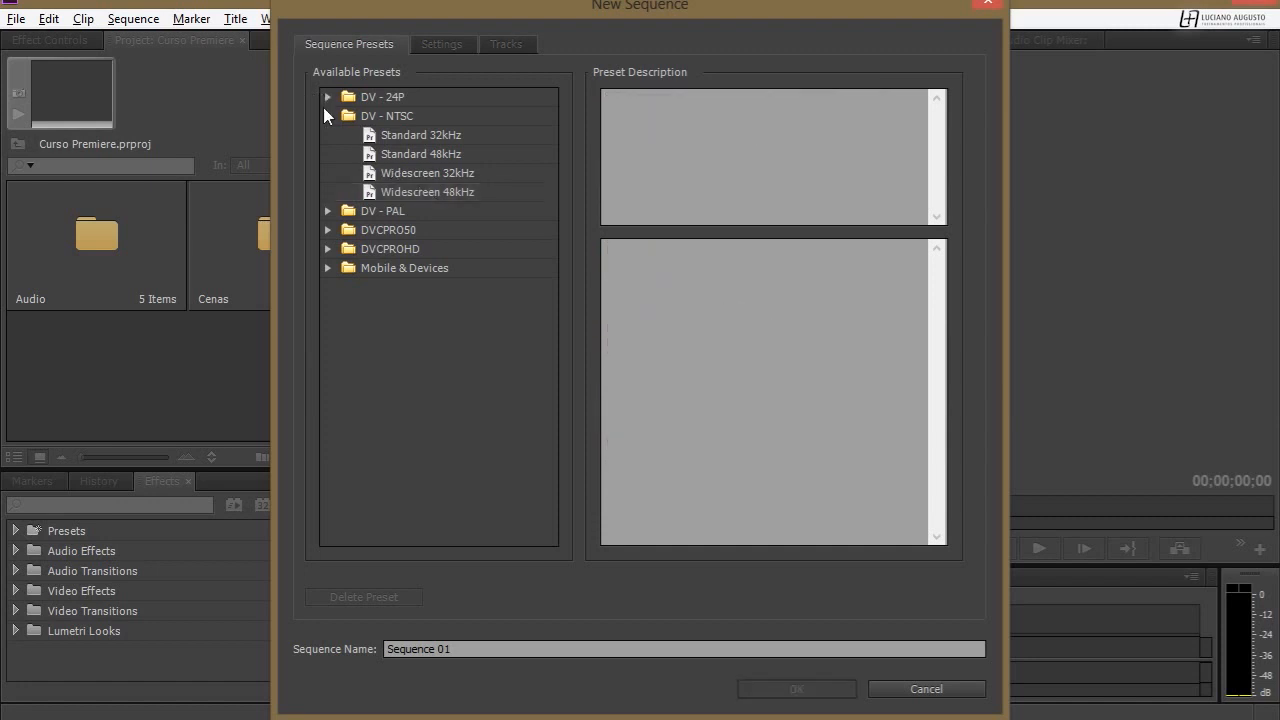
{"action": "left_click", "coordinate": [326, 117]}
Select the DVCPROHD 1080p24 preset and examine the frame size in its description.
{"action": "left_click", "coordinate": [350, 176]}
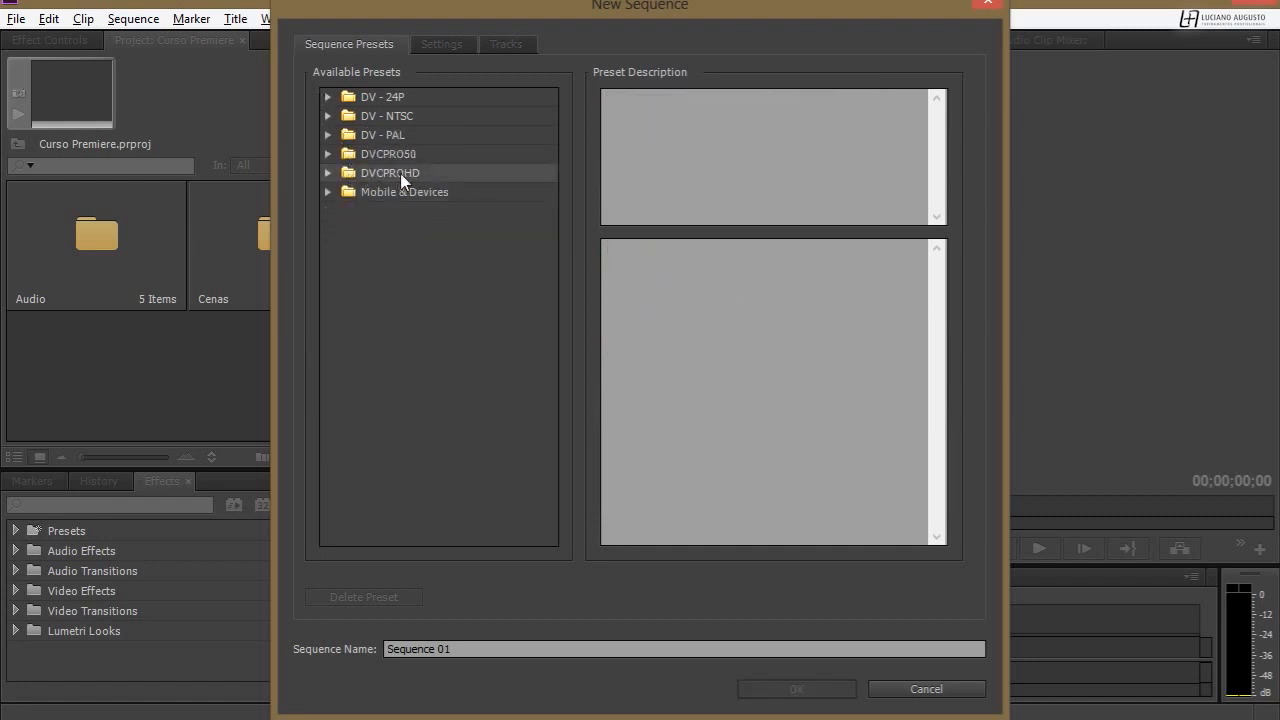
{"action": "left_click", "coordinate": [328, 173]}
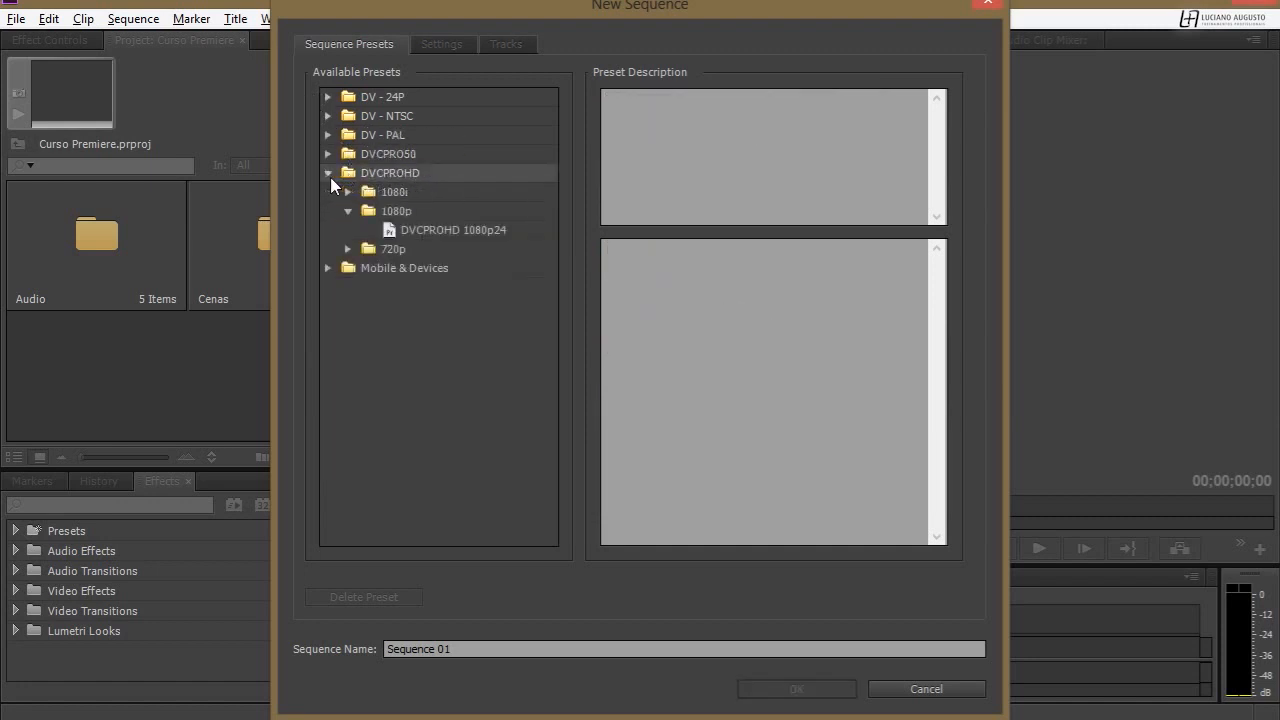
{"action": "left_click", "coordinate": [418, 229]}
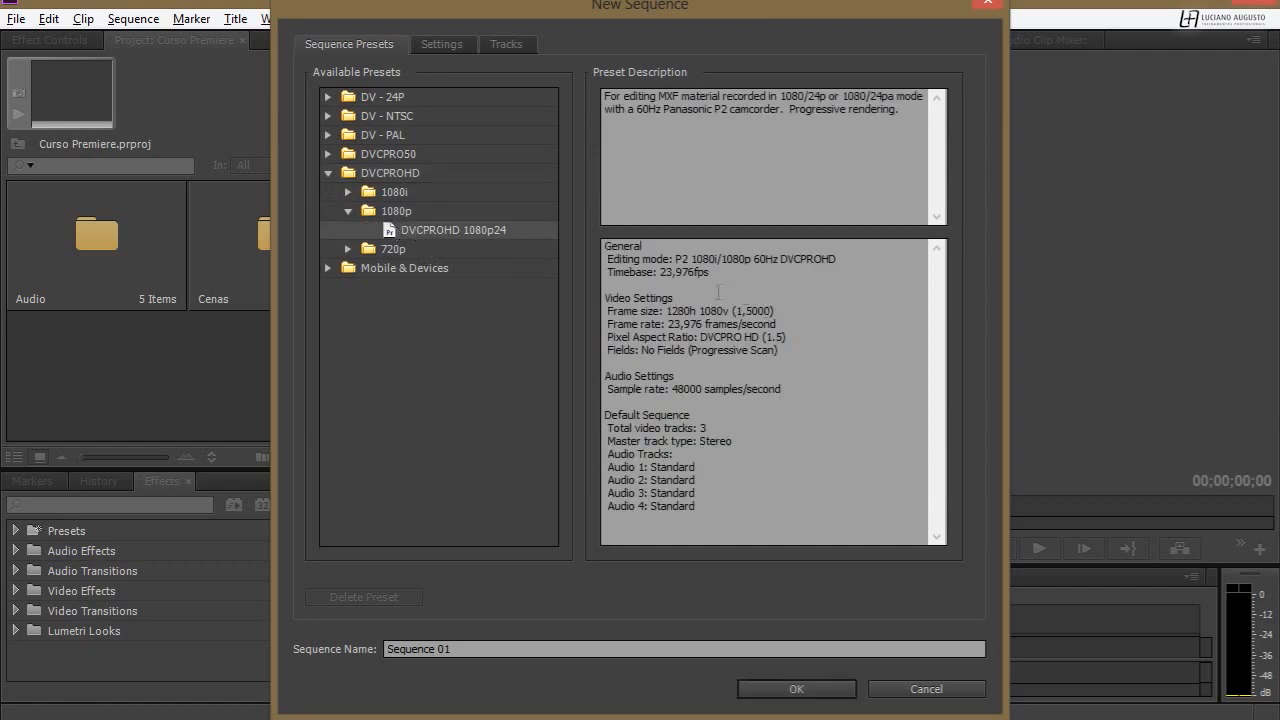
{"action": "left_click_drag", "start_coordinate": [671, 311], "coordinate": [719, 311]}
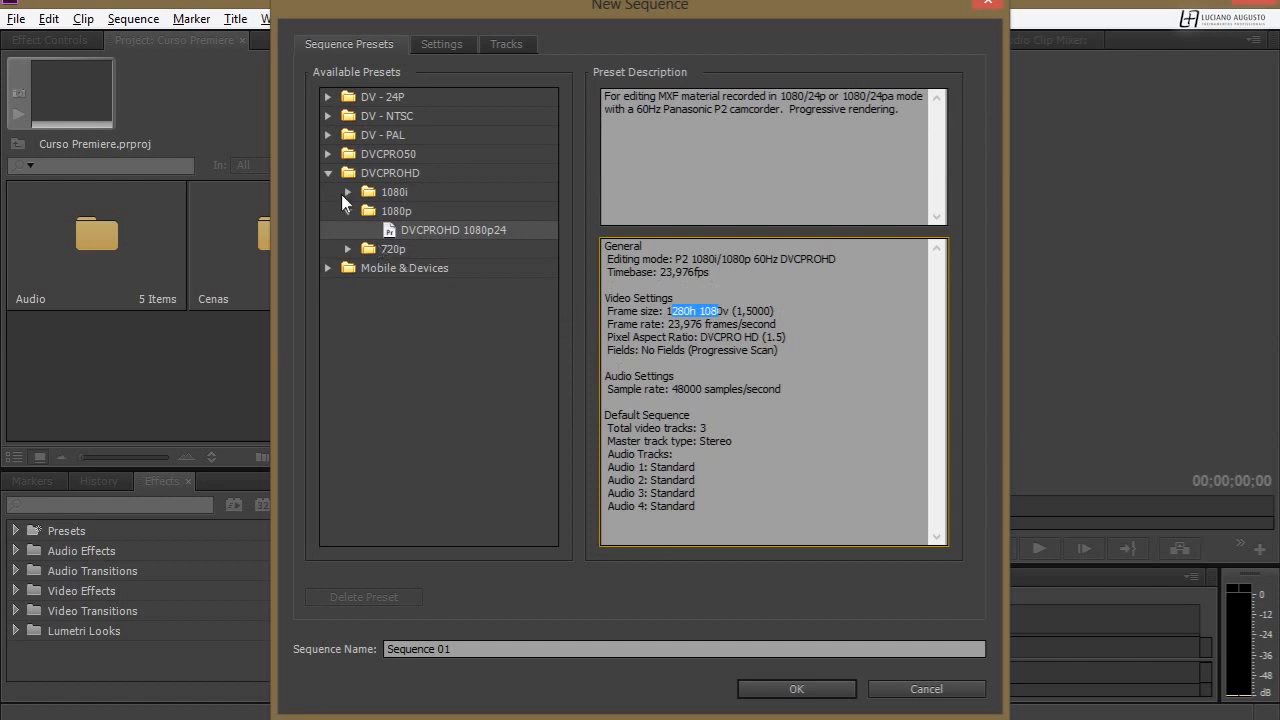
Collapse the 1080p preset folder and its parent DVCPROHD folder.
{"action": "left_click", "coordinate": [360, 211]}
{"action": "left_click", "coordinate": [349, 210]}
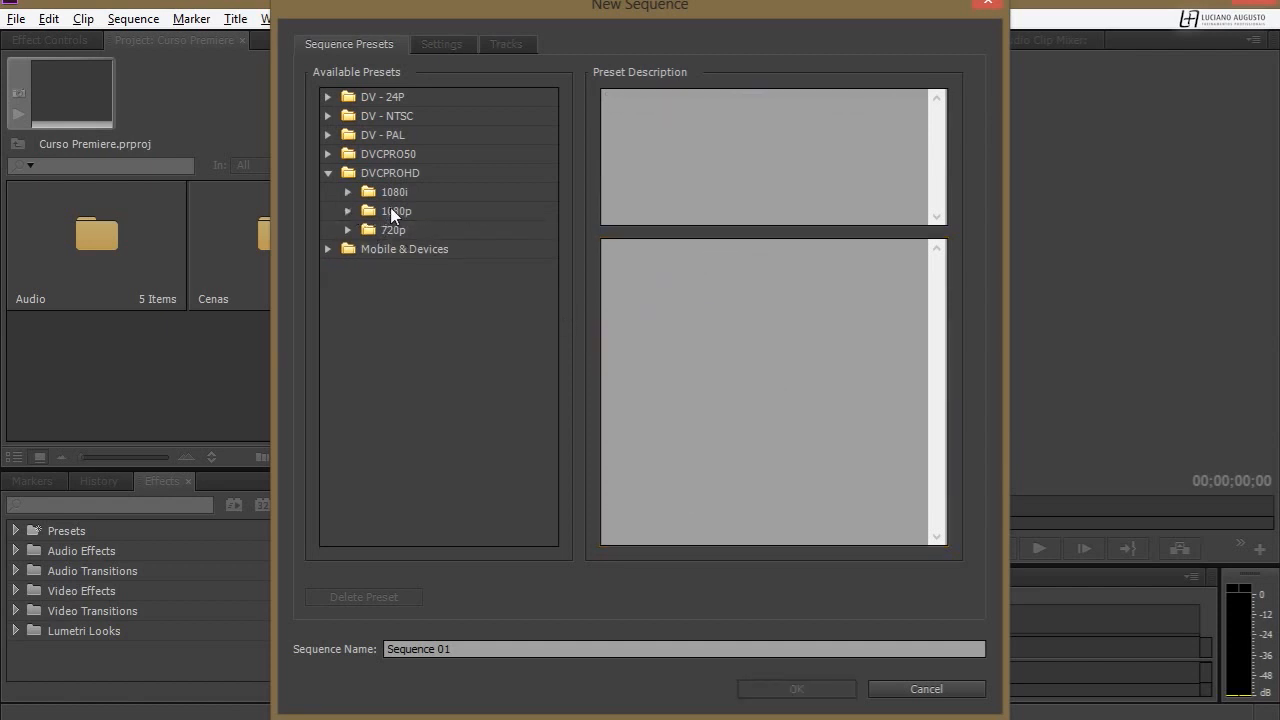
{"action": "left_click", "coordinate": [390, 211]}
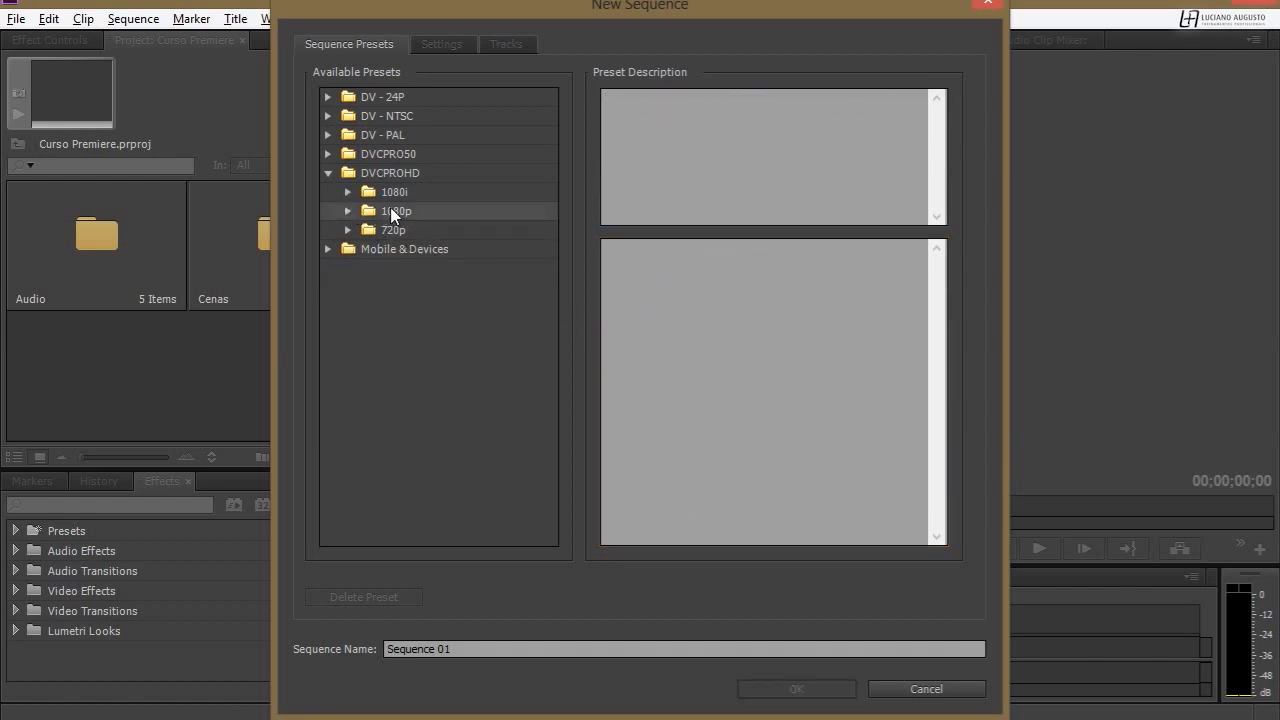
{"action": "left_click", "coordinate": [327, 173]}
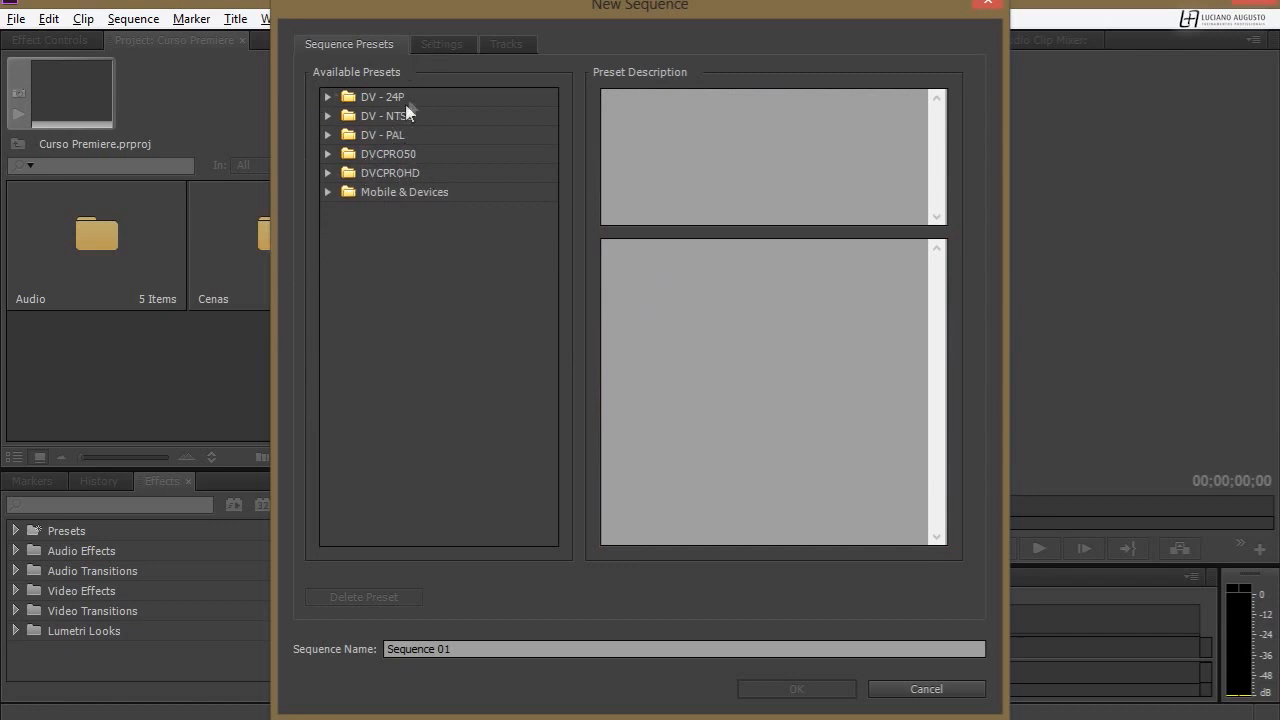
Select the DVCPROHD 1080p24 preset again as the base for the sequence, and collapse the DVCPROHD folder.
{"action": "left_click", "coordinate": [327, 173]}
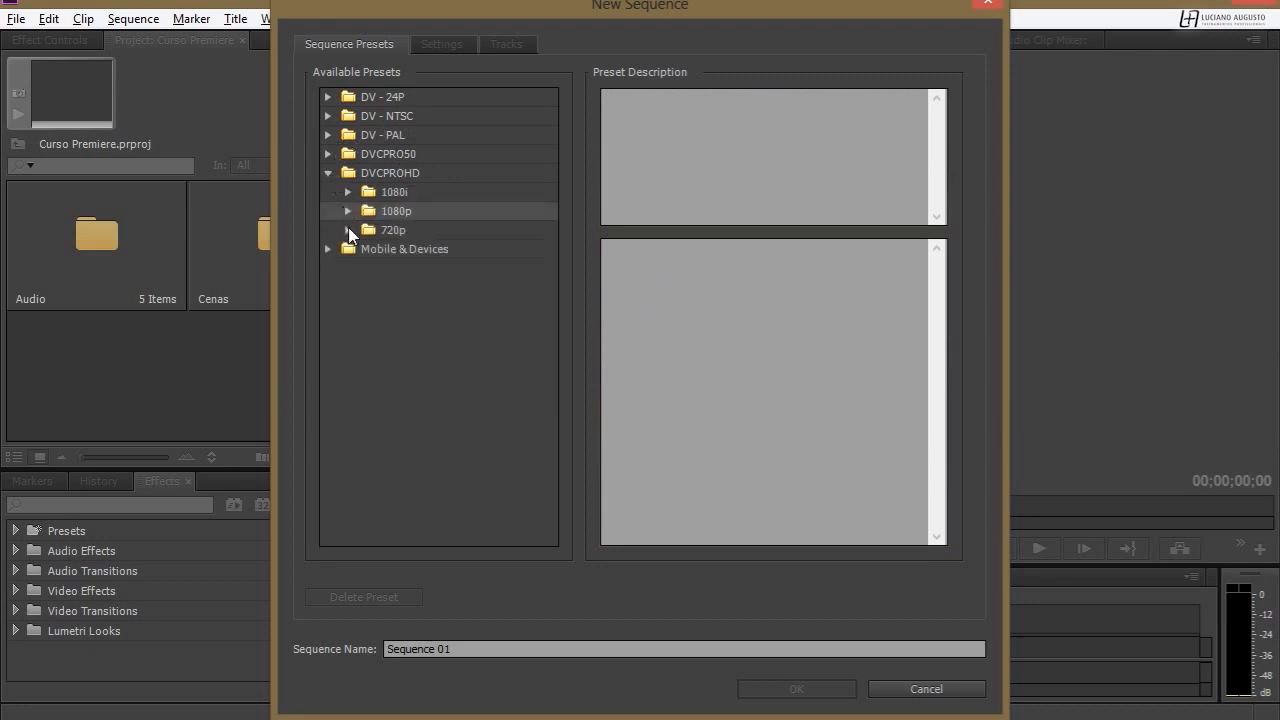
{"action": "left_click", "coordinate": [348, 211]}
{"action": "left_click", "coordinate": [396, 229]}
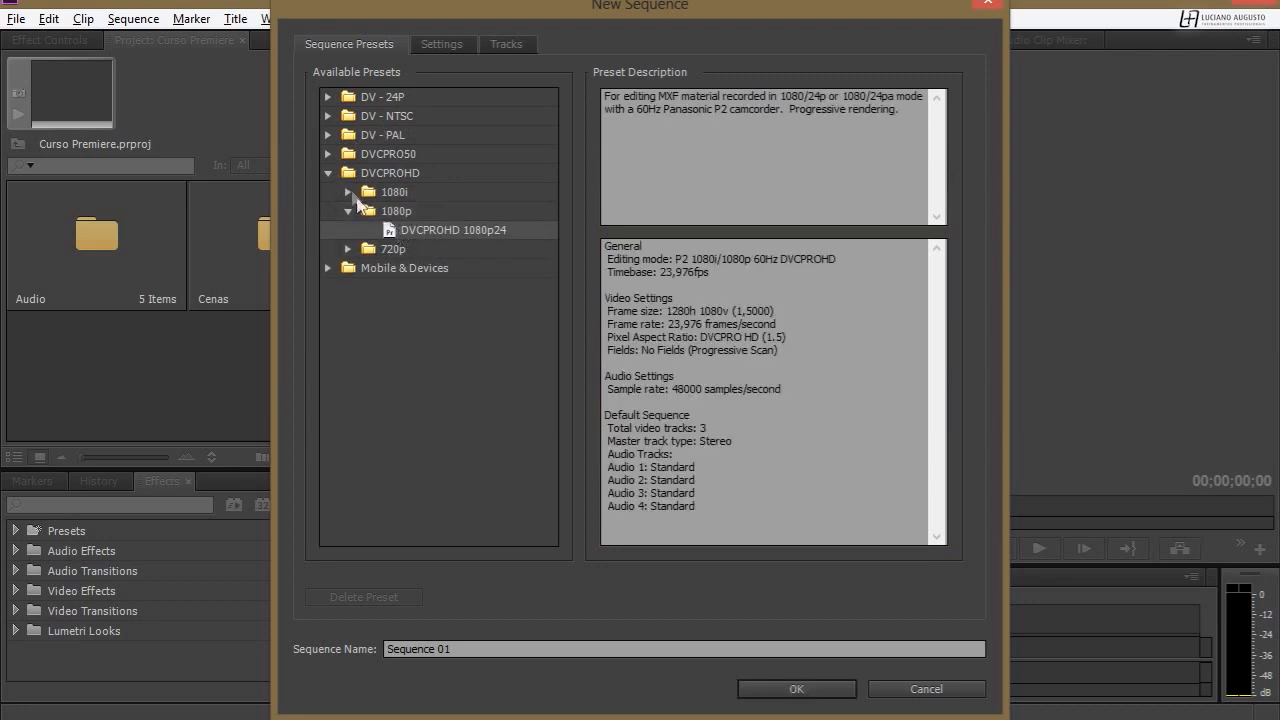
{"action": "left_click", "coordinate": [330, 173]}
In the sequence settings, set the editing mode to Custom and the timebase to 59,94 frames/second.
{"action": "left_click", "coordinate": [463, 45]}
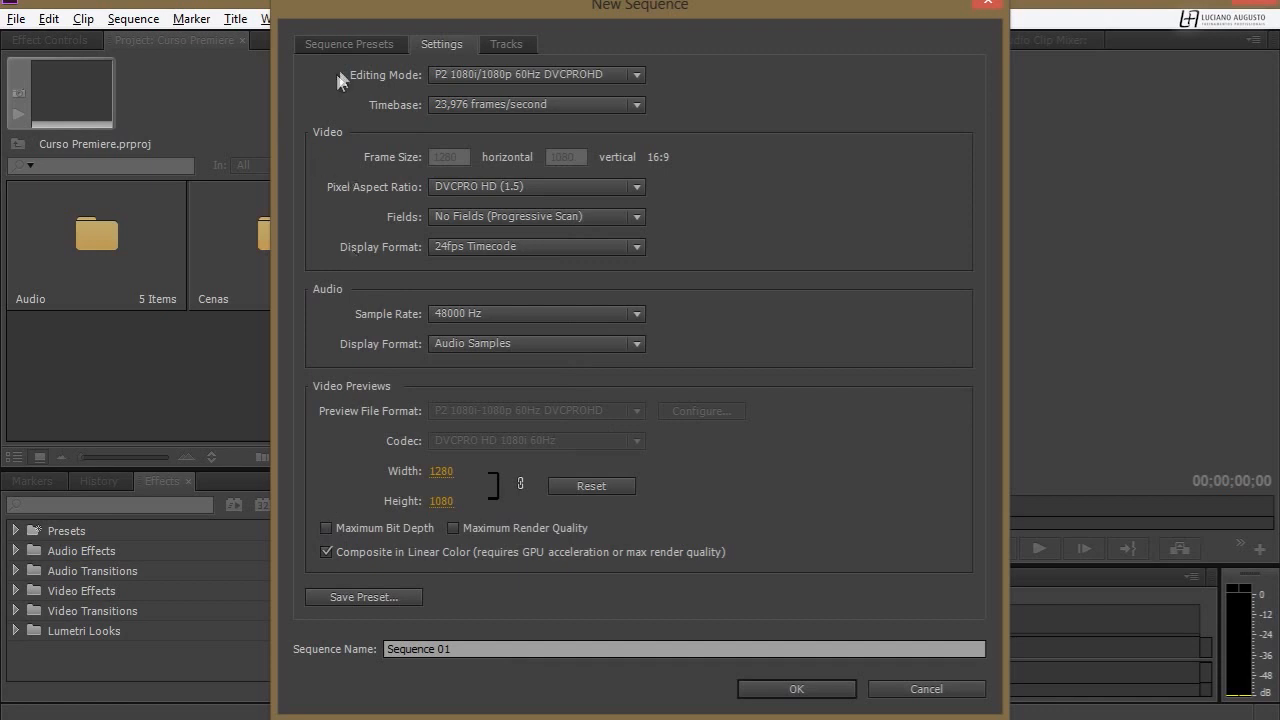
{"action": "left_click", "coordinate": [352, 44]}
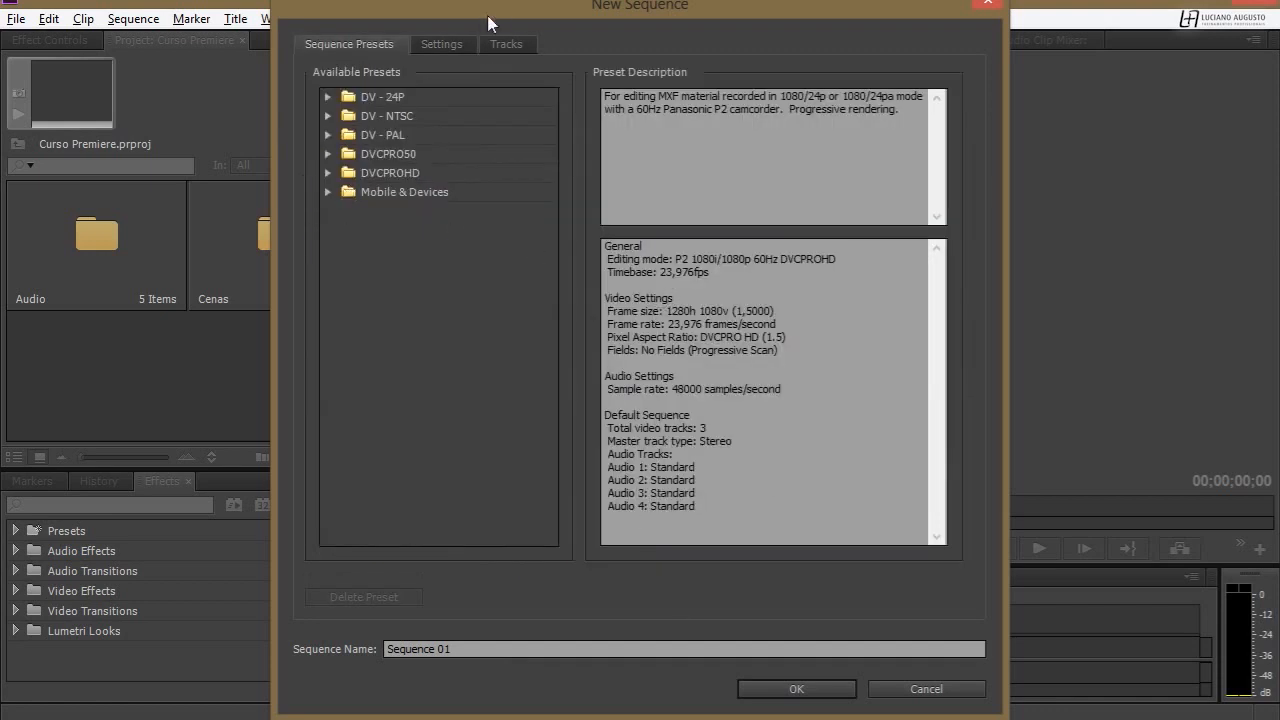
{"action": "left_click", "coordinate": [442, 44]}
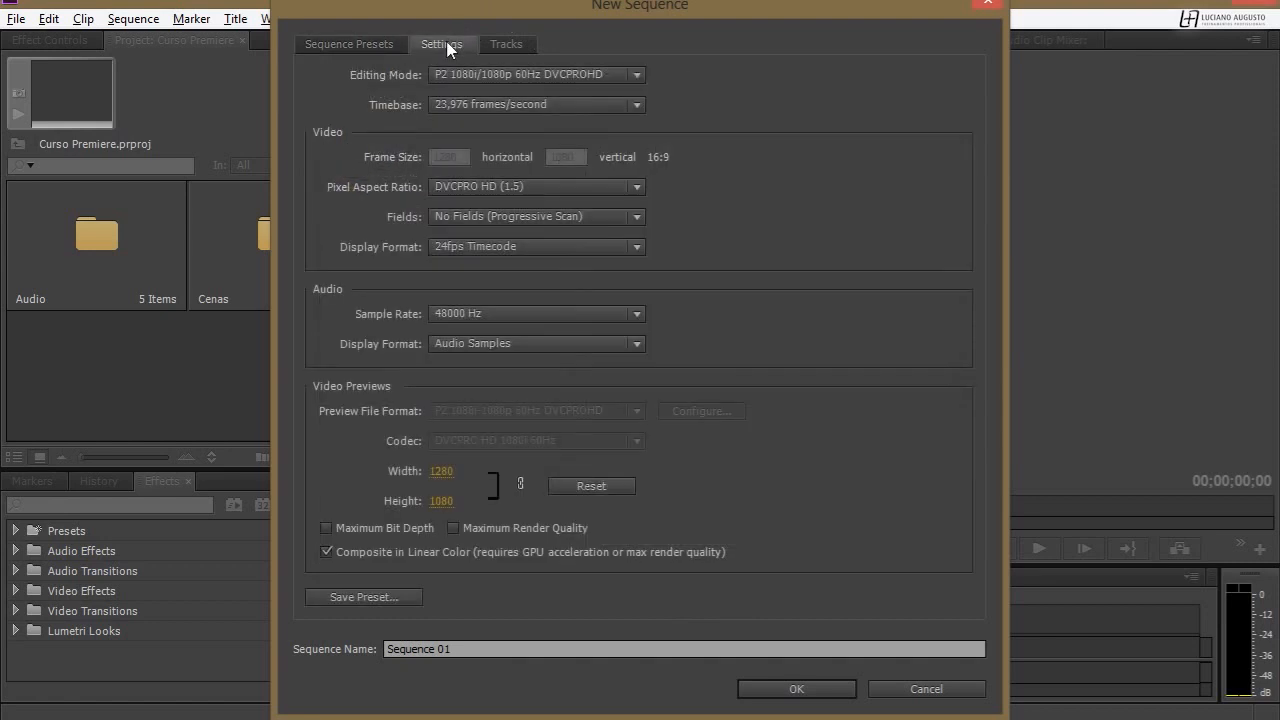
{"action": "left_click", "coordinate": [479, 74]}
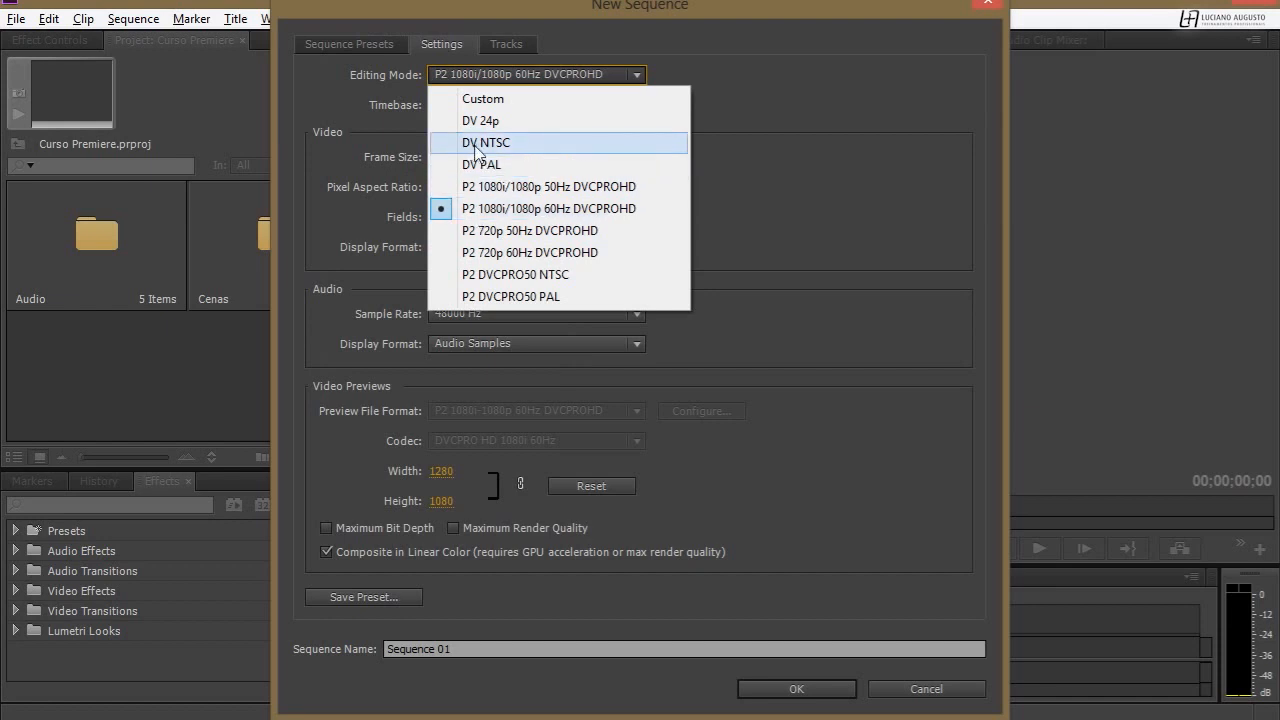
{"action": "left_click", "coordinate": [480, 100]}
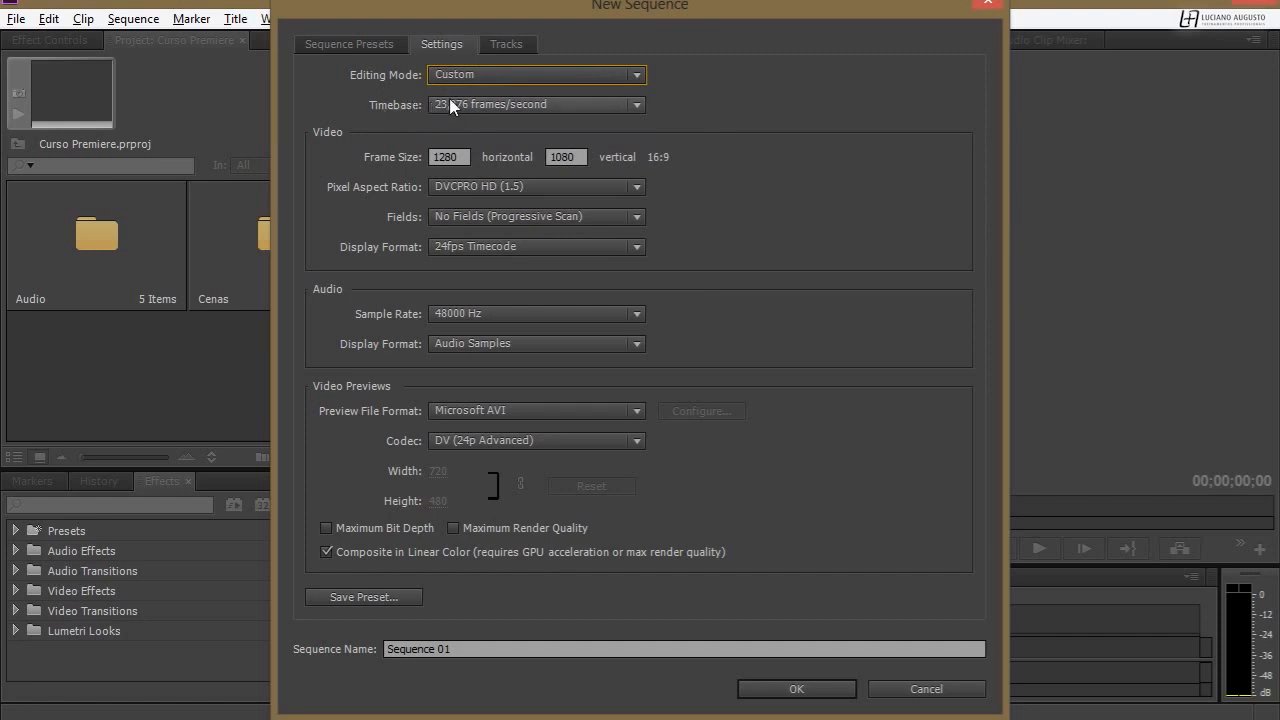
{"action": "left_click", "coordinate": [450, 103]}
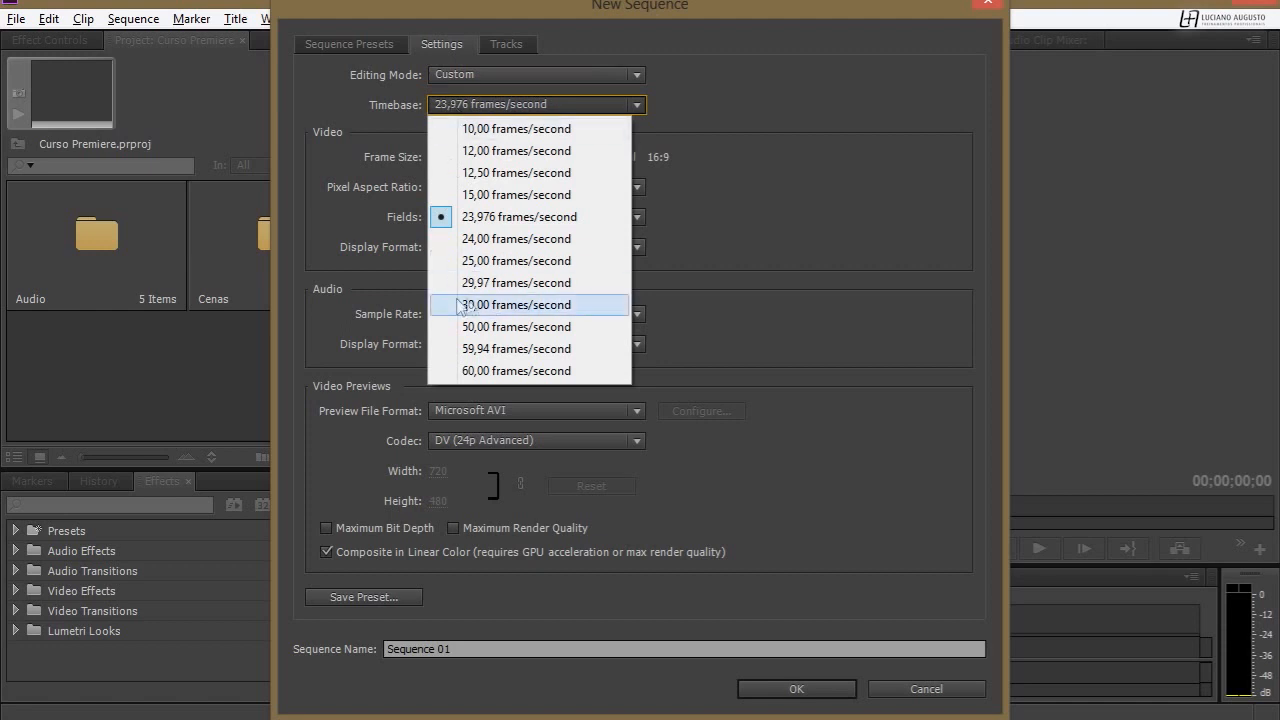
{"action": "left_click", "coordinate": [502, 346]}
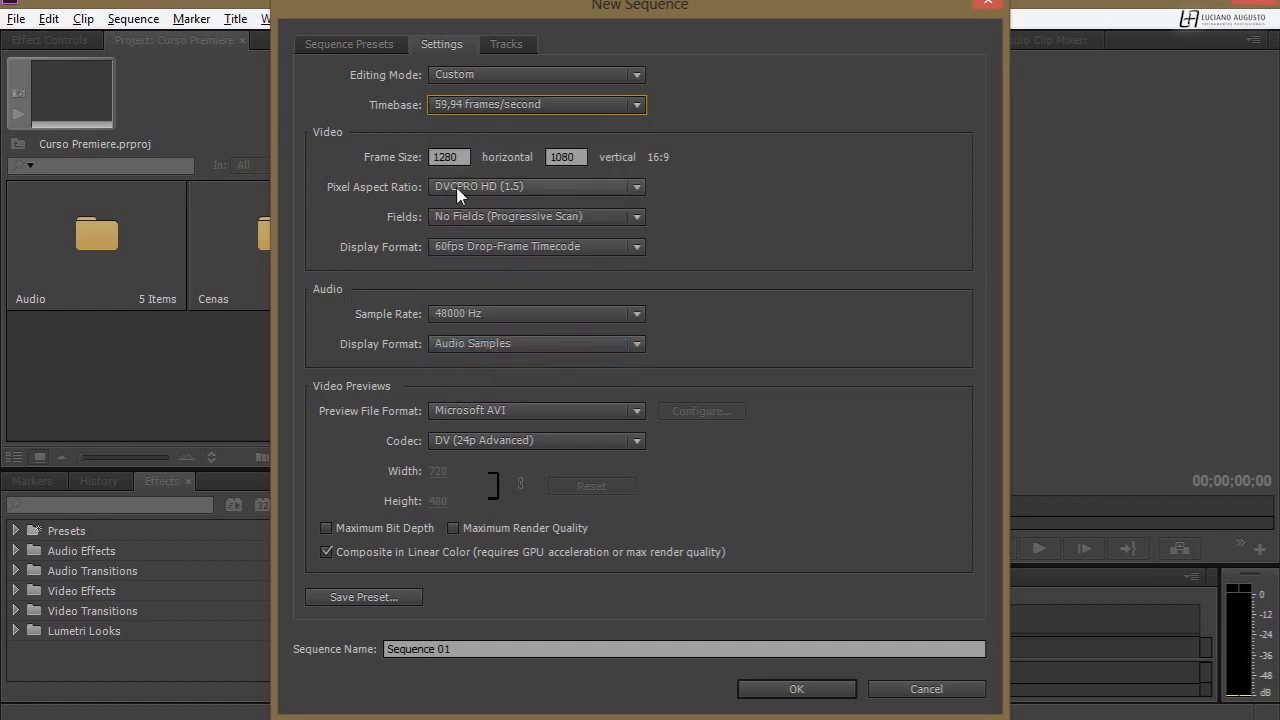
Set the horizontal frame size to 1920 and the pixel aspect ratio to Square Pixels (1.0).
{"action": "left_click", "coordinate": [455, 162]}
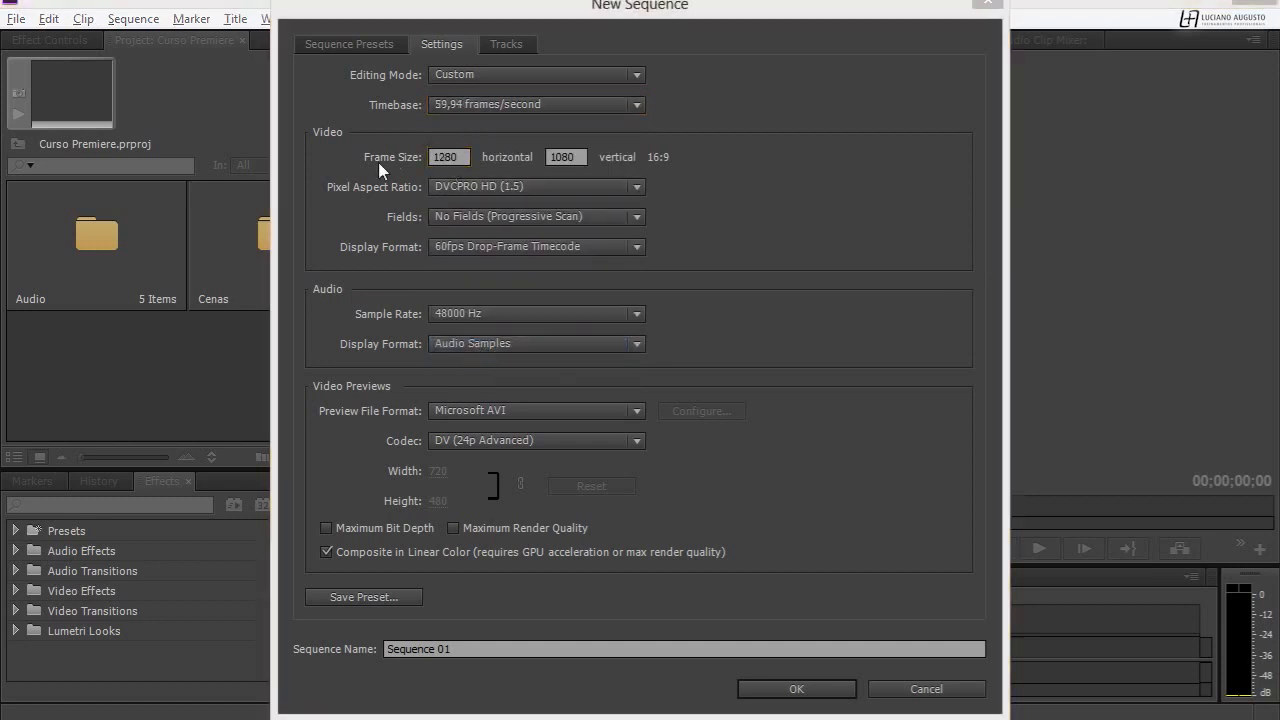
{"action": "left_click", "coordinate": [455, 157]}
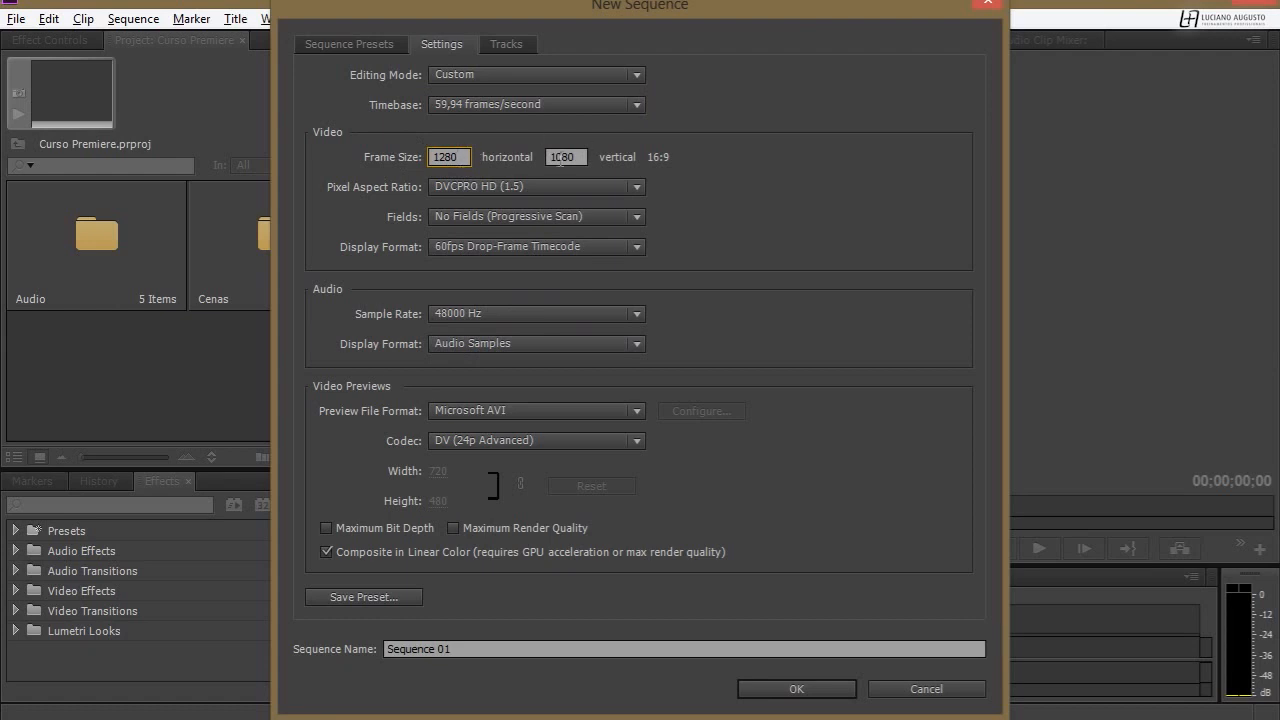
{"action": "double_click", "coordinate": [447, 157]}
{"action": "type", "text": "1920"}
{"action": "left_click", "coordinate": [583, 157]}
{"action": "left_click", "coordinate": [462, 186]}
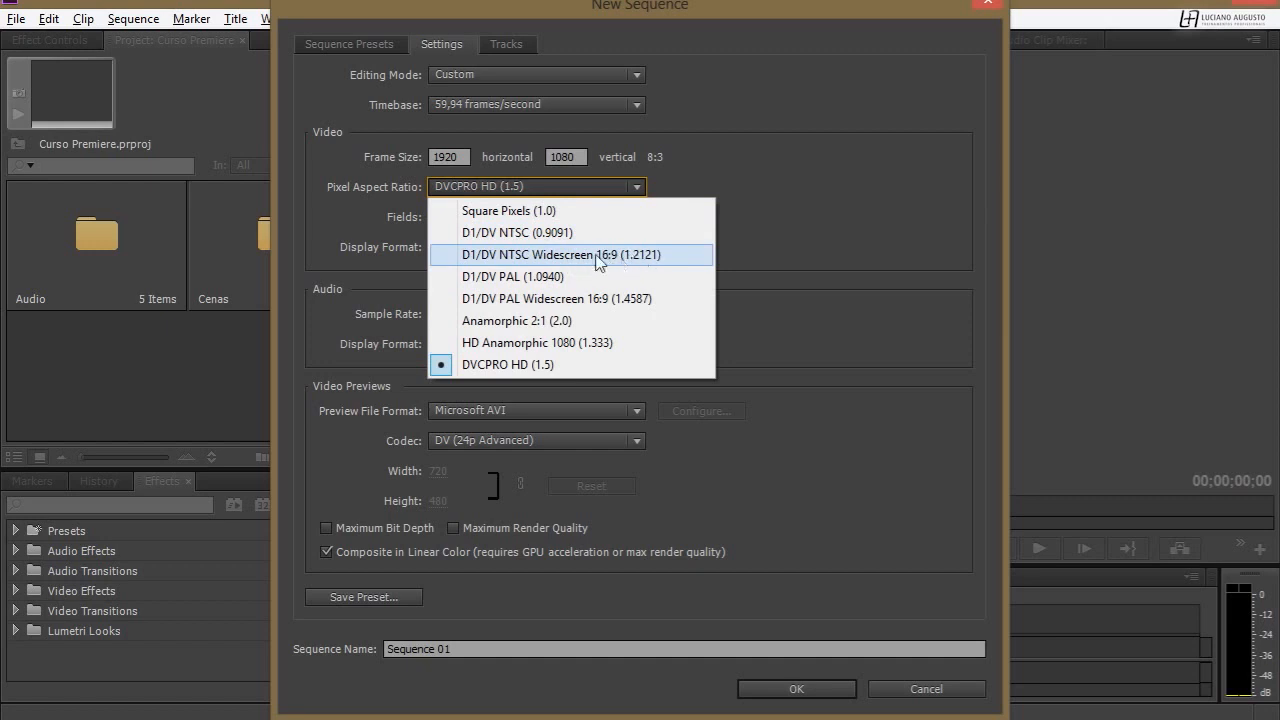
{"action": "left_click", "coordinate": [525, 211]}
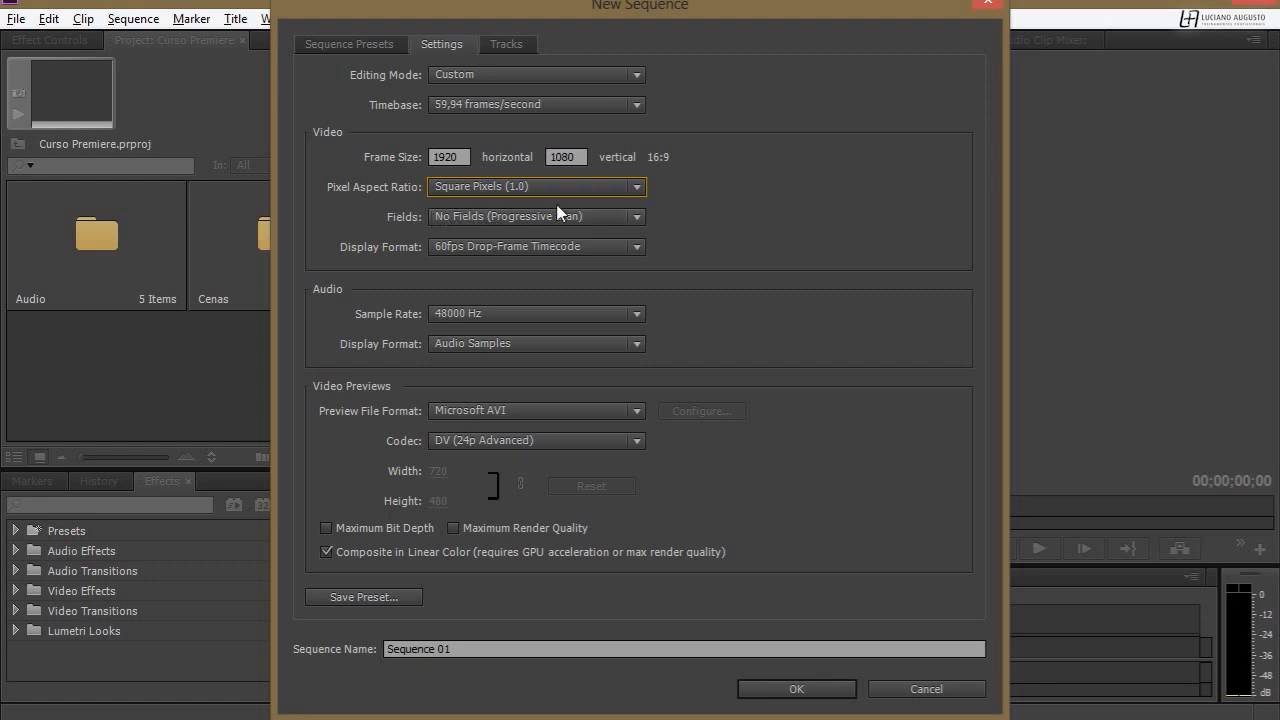
Examine the available options for the fields and the video display format.
{"action": "left_click", "coordinate": [478, 216]}
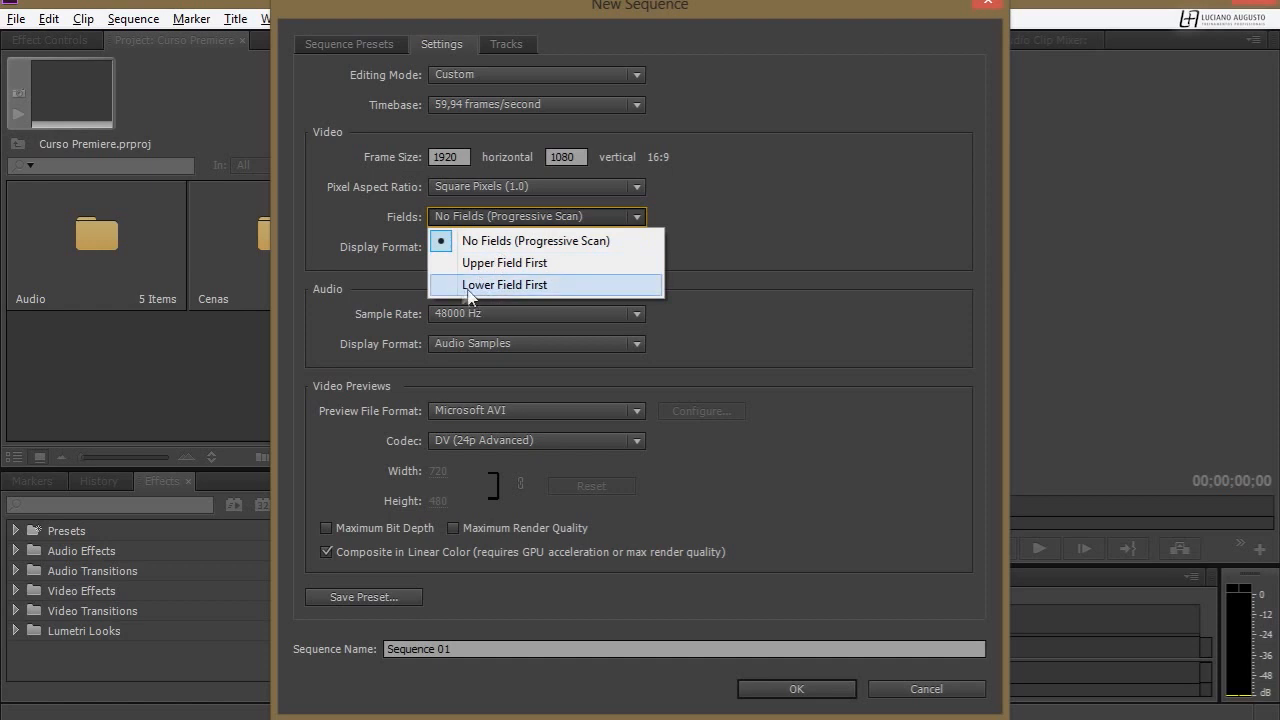
{"action": "left_click", "coordinate": [394, 224]}
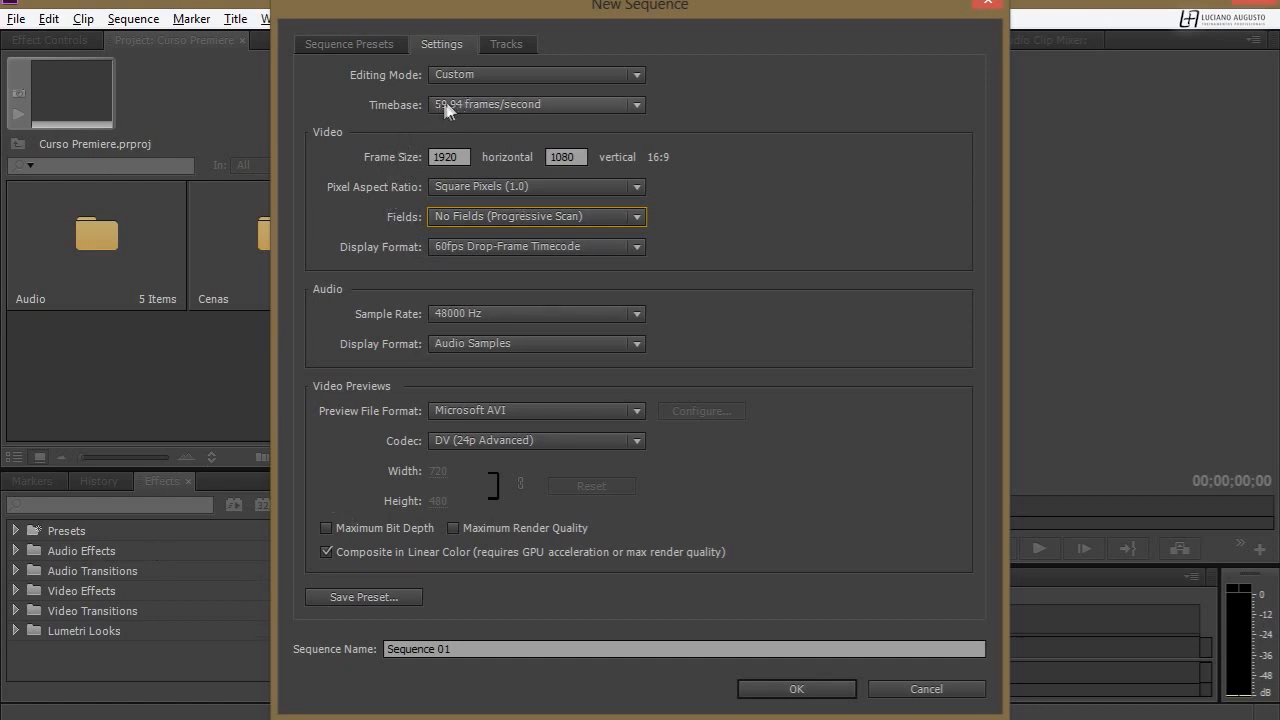
{"action": "left_click", "coordinate": [488, 247]}
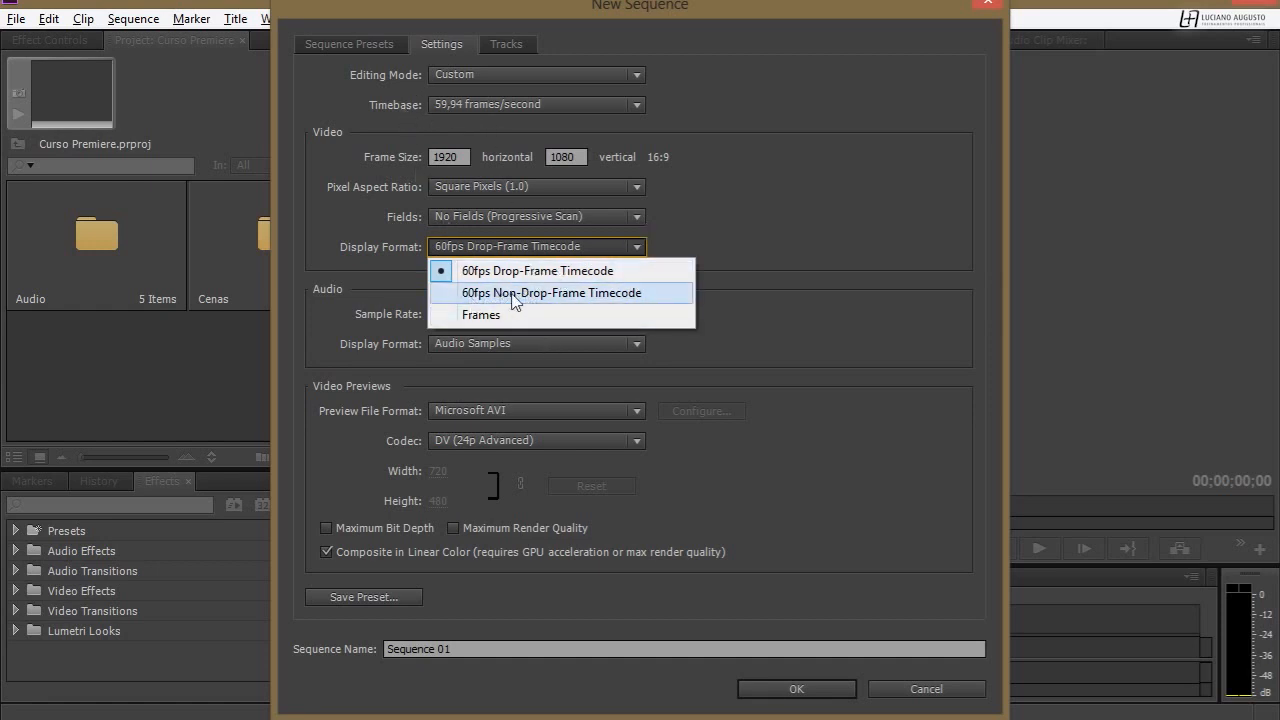
{"action": "left_click", "coordinate": [355, 251]}
Try Frames as the video display format, and set it back to 60fps Drop-Frame Timecode.
{"action": "left_click", "coordinate": [494, 246]}
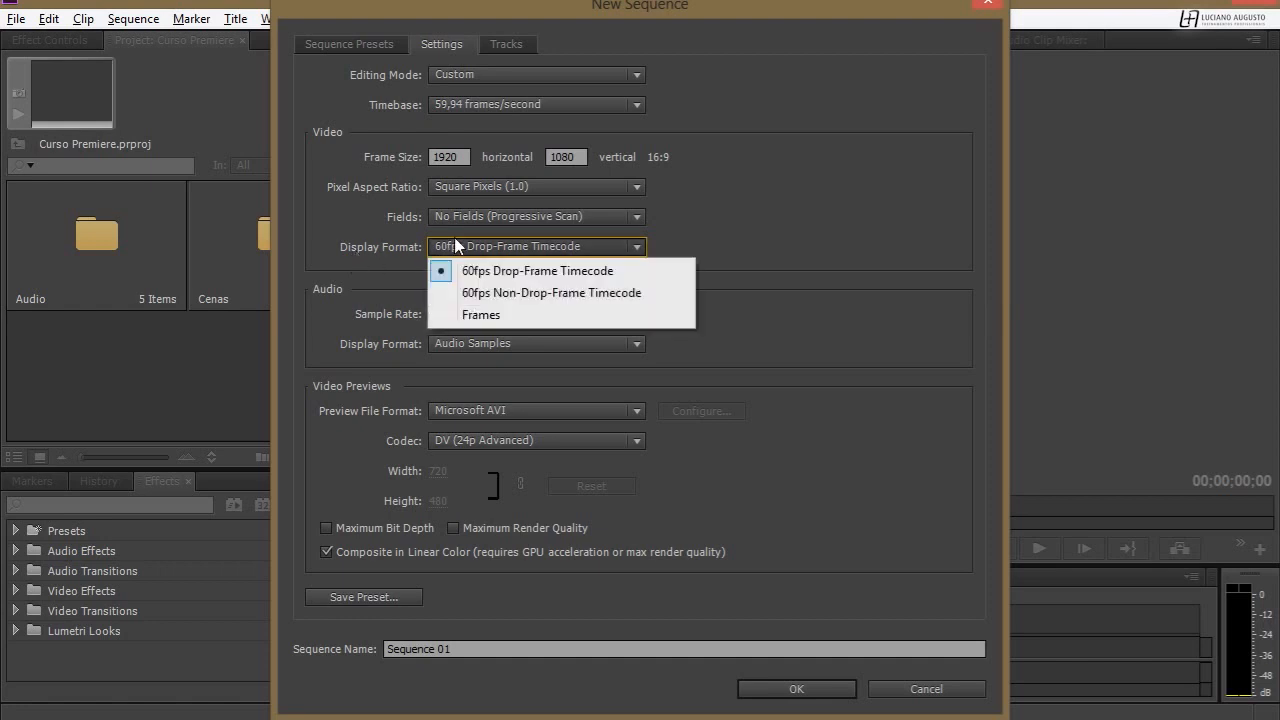
{"action": "left_click", "coordinate": [496, 312]}
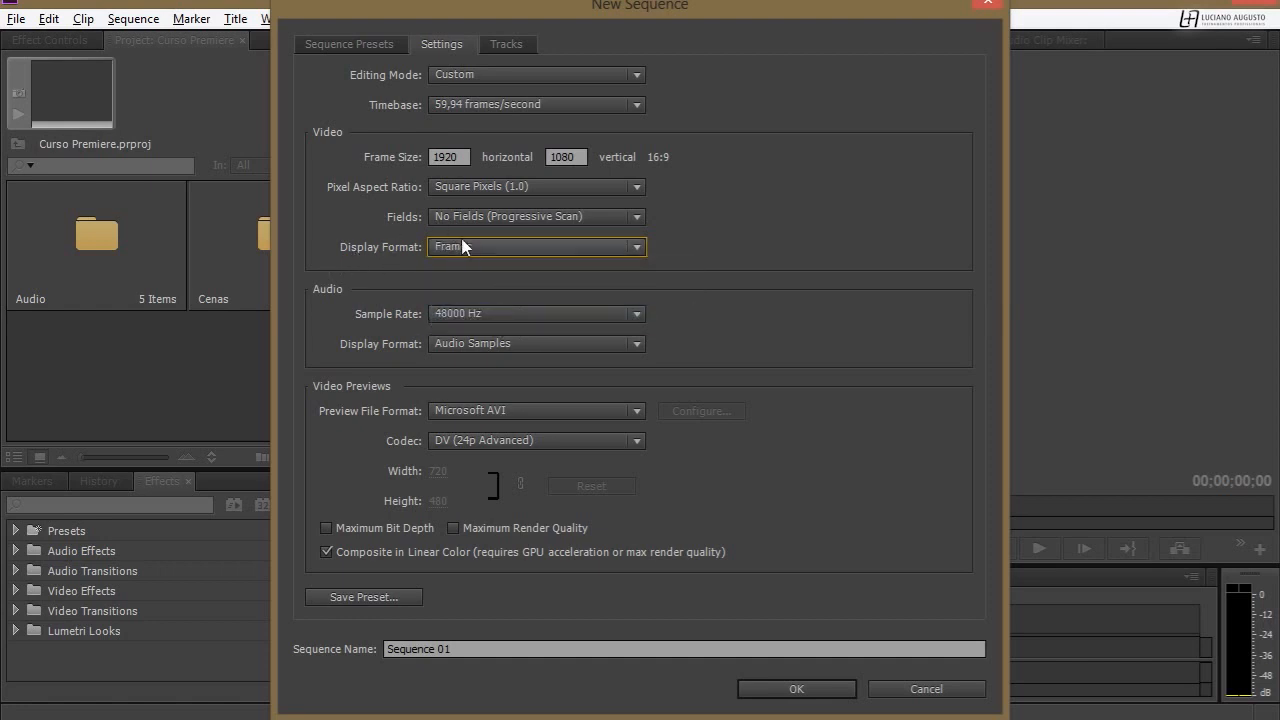
{"action": "left_click", "coordinate": [465, 246]}
{"action": "left_click", "coordinate": [506, 275]}
Review the preview file format and codec options, and set the video preview codec to Microsoft RLE.
{"action": "left_click", "coordinate": [440, 410]}
{"action": "left_click", "coordinate": [472, 437]}
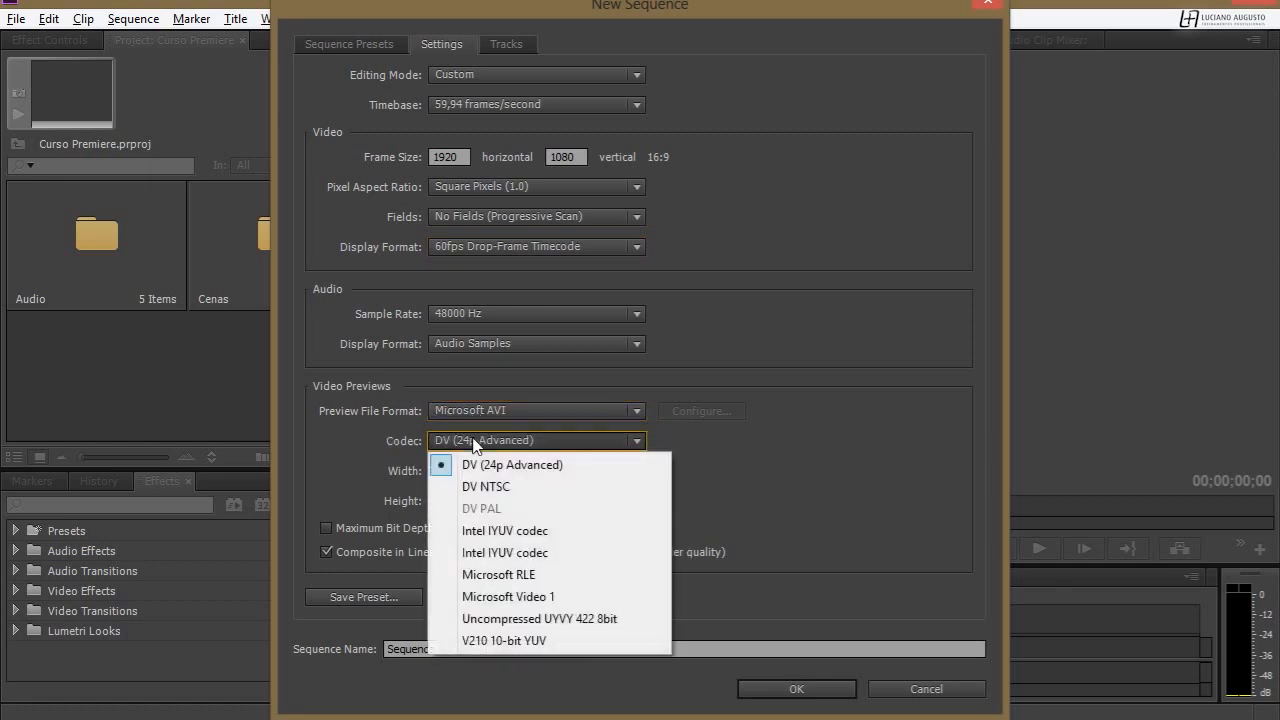
{"action": "left_click", "coordinate": [373, 459]}
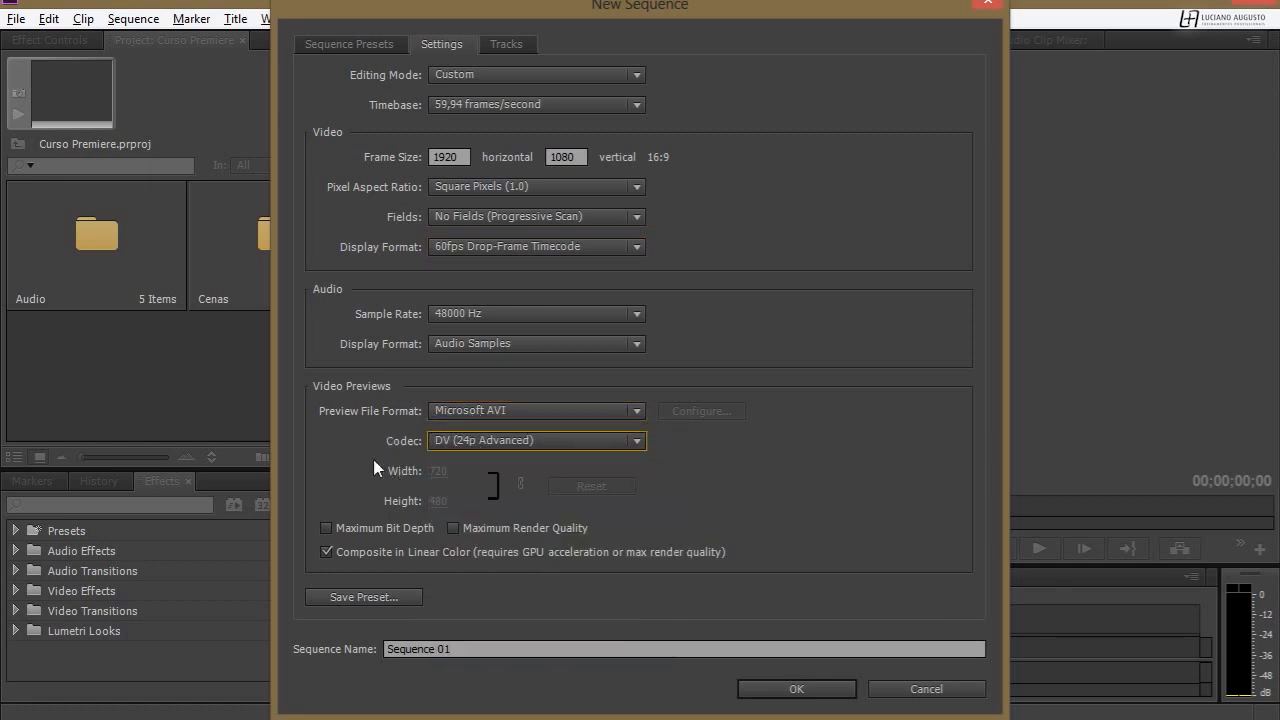
{"action": "left_click", "coordinate": [463, 443]}
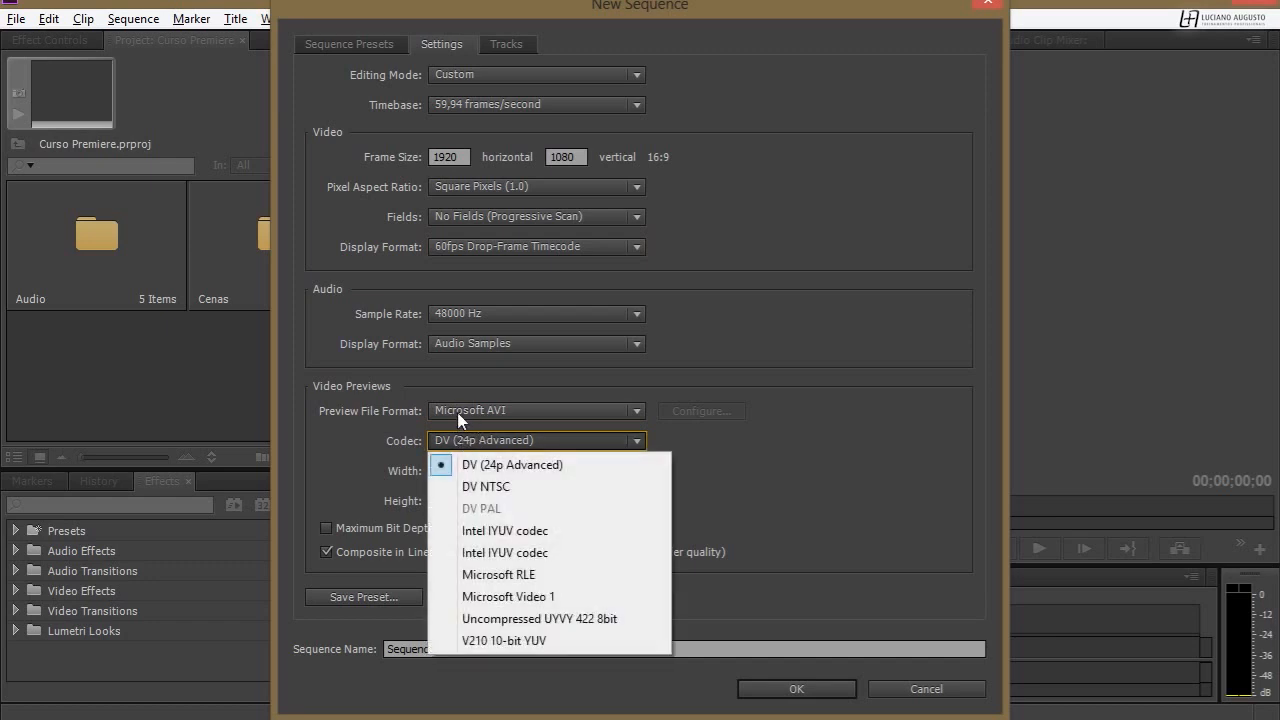
{"action": "left_click", "coordinate": [498, 575]}
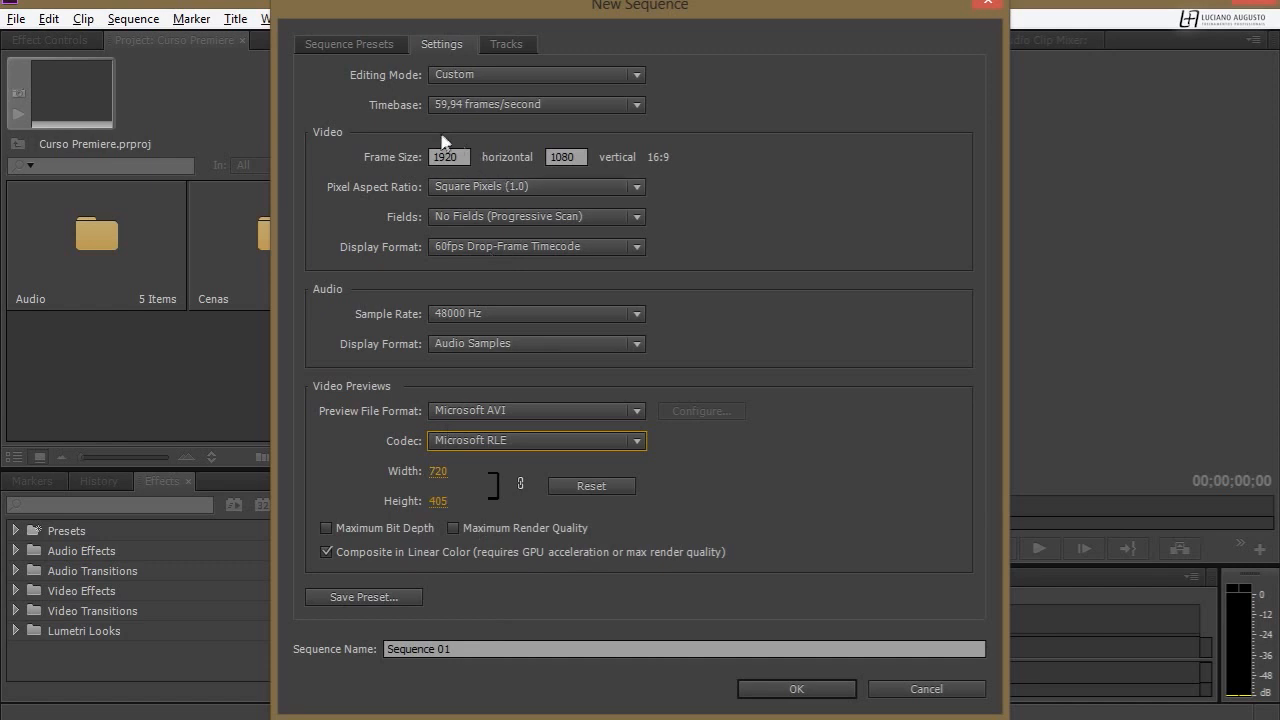
Set the video preview size to 1920 wide by 1080 high.
{"action": "left_click", "coordinate": [438, 470]}
{"action": "type", "text": "1920"}
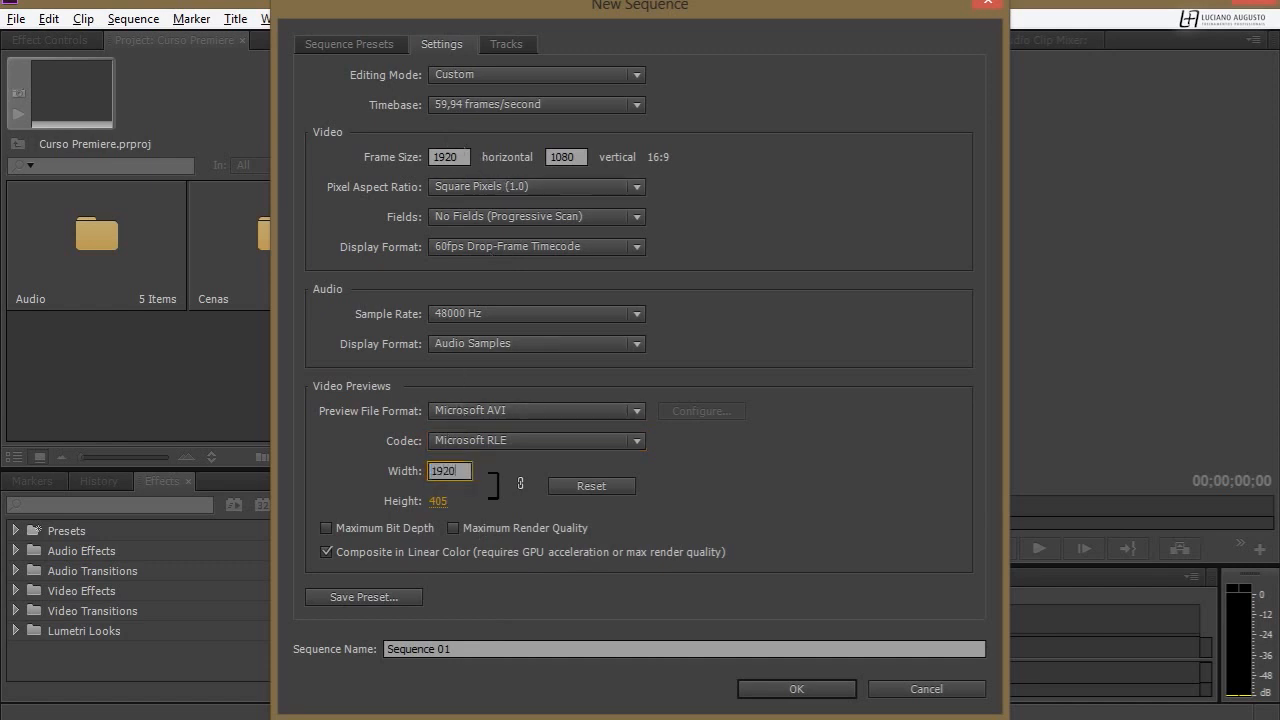
{"action": "key", "text": "Tab"}
{"action": "type", "text": "1080"}
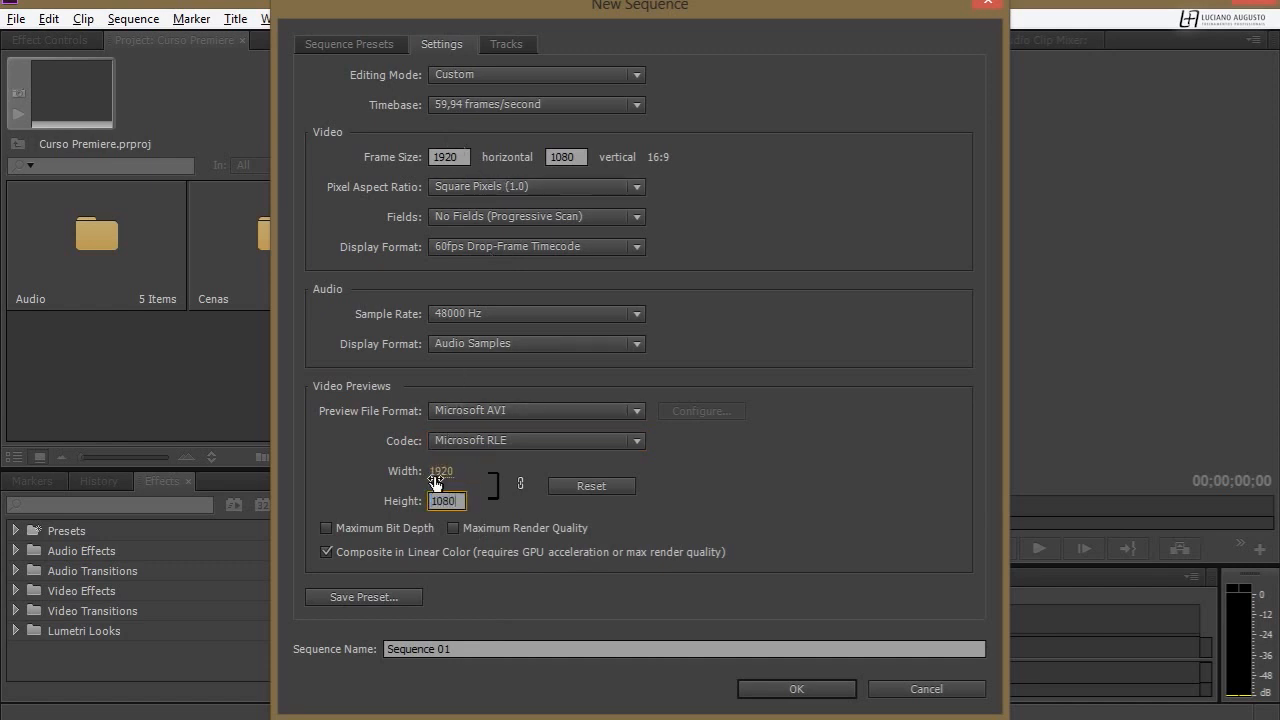
{"action": "key", "text": "Return"}
Name the sequence Curso Premiere and create it with the custom settings.
{"action": "left_click", "coordinate": [473, 655]}
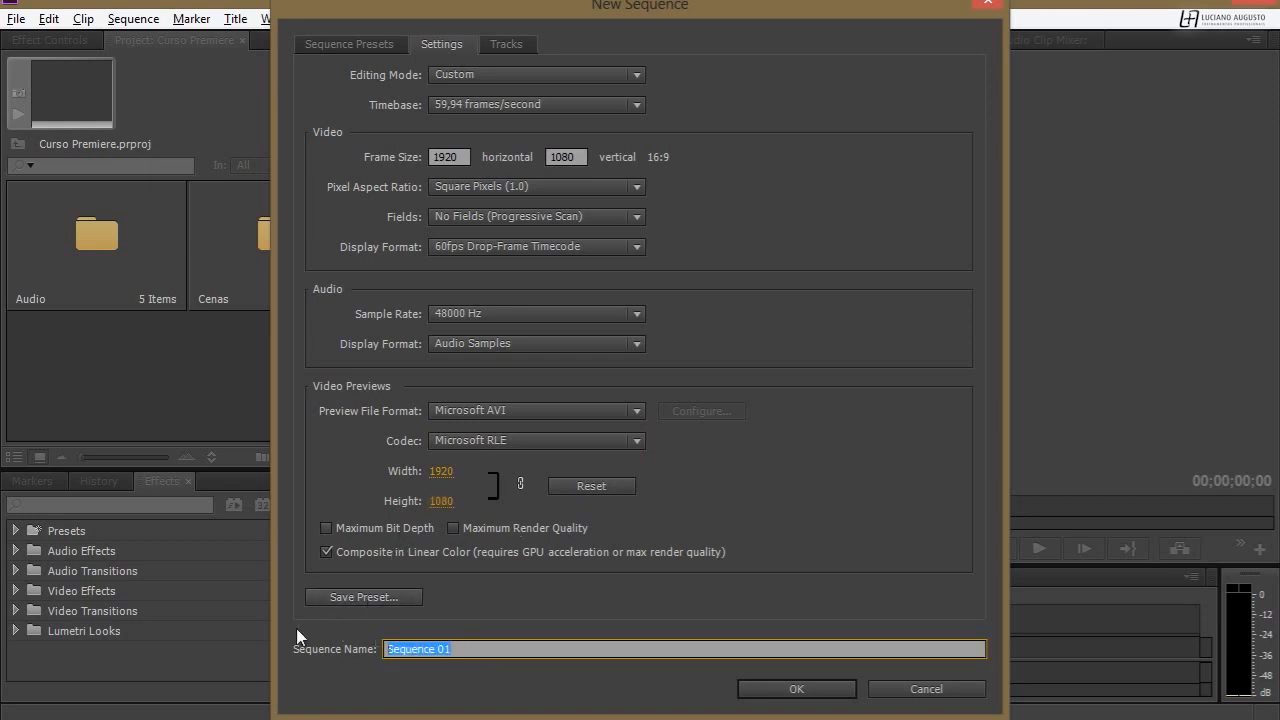
{"action": "type", "text": "Curso Premiere"}
{"action": "left_click", "coordinate": [817, 689]}
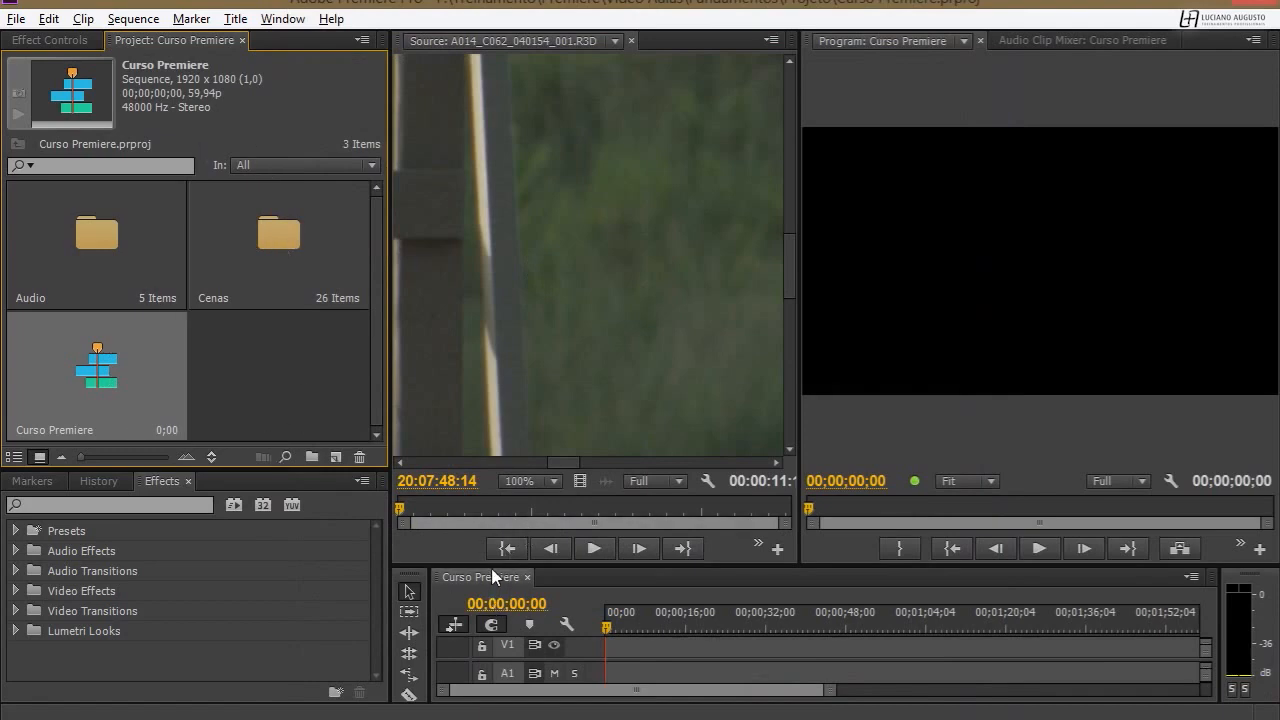
Enlarge the Timeline panel in height so more tracks fit, and save the project.
{"action": "left_click_drag", "start_coordinate": [480, 566], "coordinate": [437, 416]}
{"action": "key", "text": "ctrl+s"}
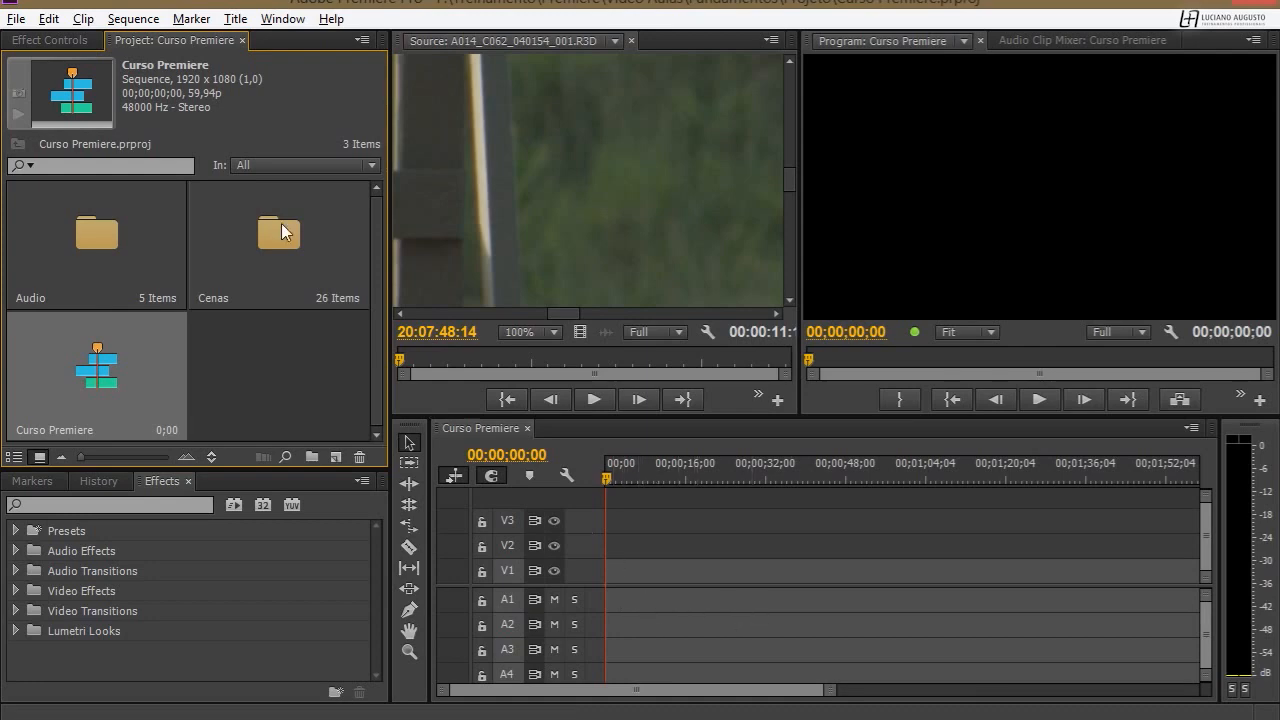
Review the Curso Premiere sequence's settings and close them.
{"action": "left_click", "coordinate": [130, 22]}
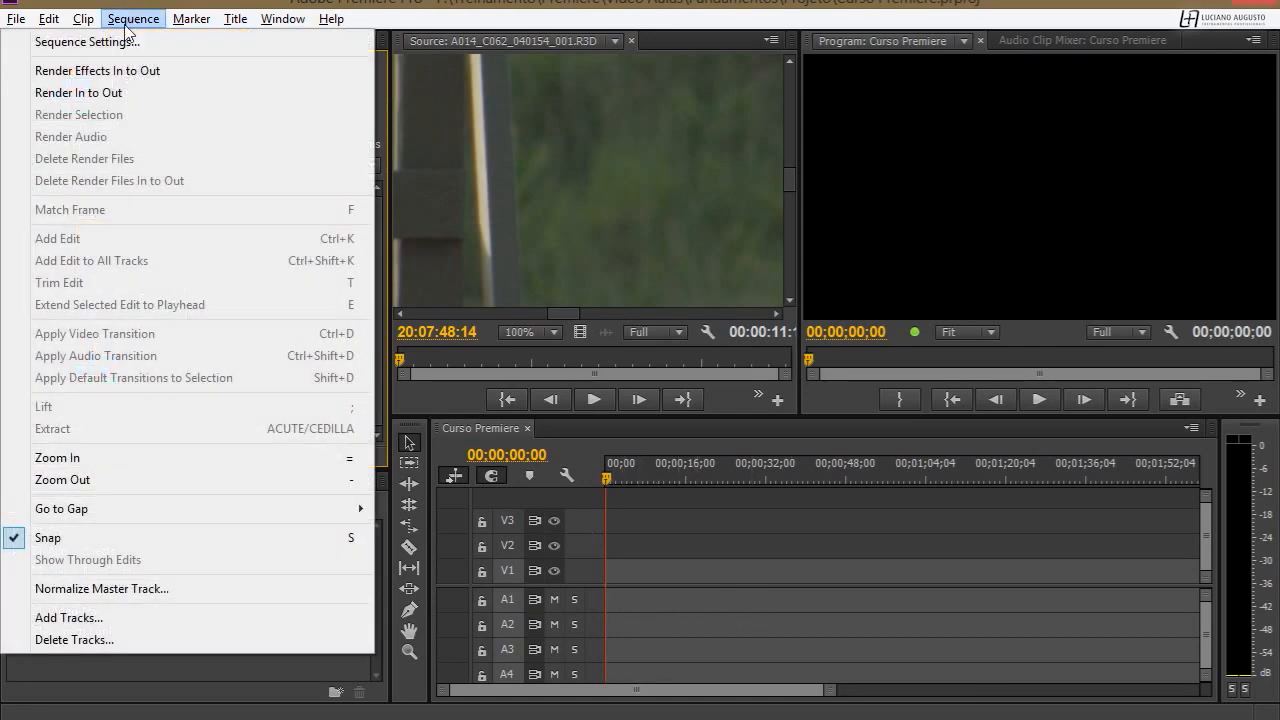
{"action": "left_click", "coordinate": [112, 42]}
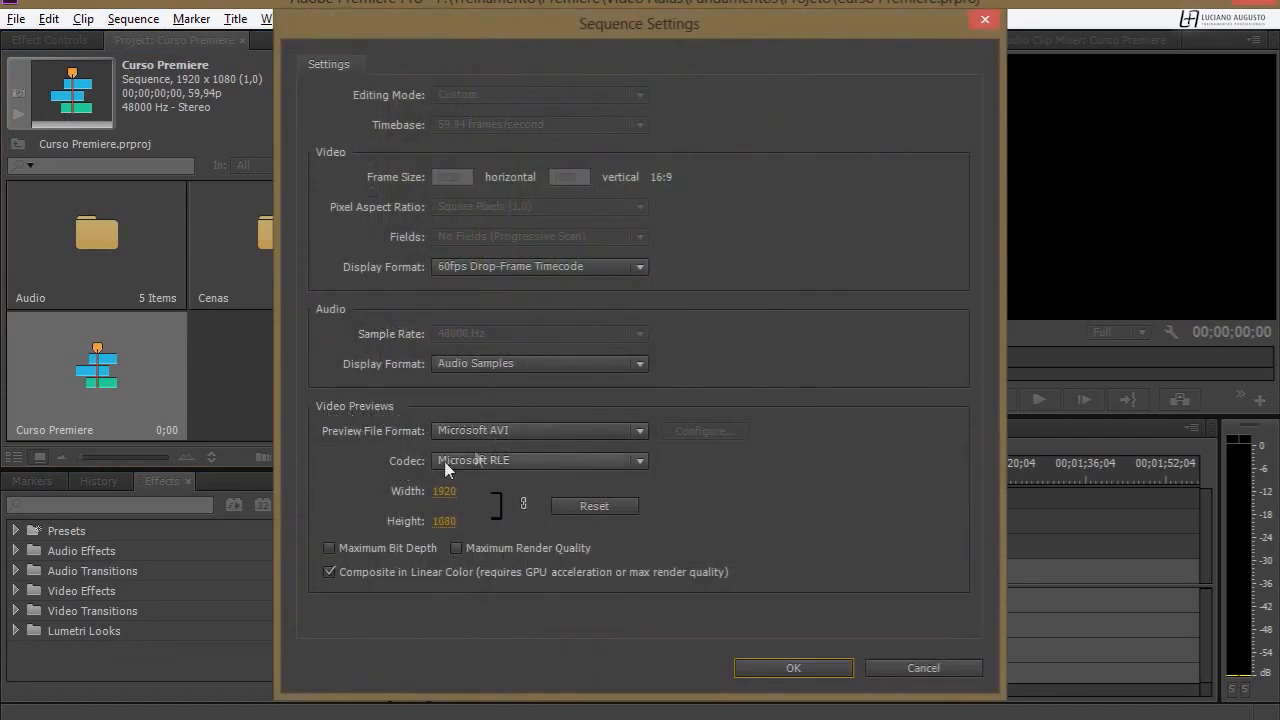
{"action": "left_click", "coordinate": [791, 668]}
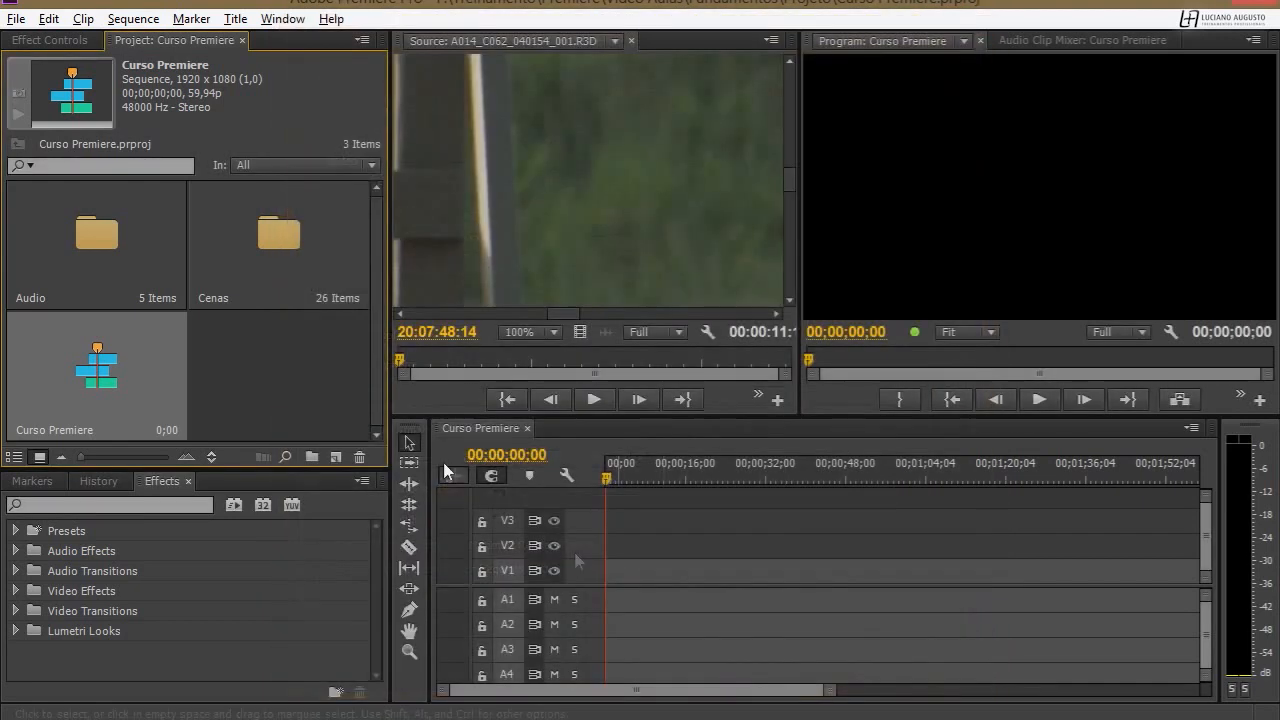